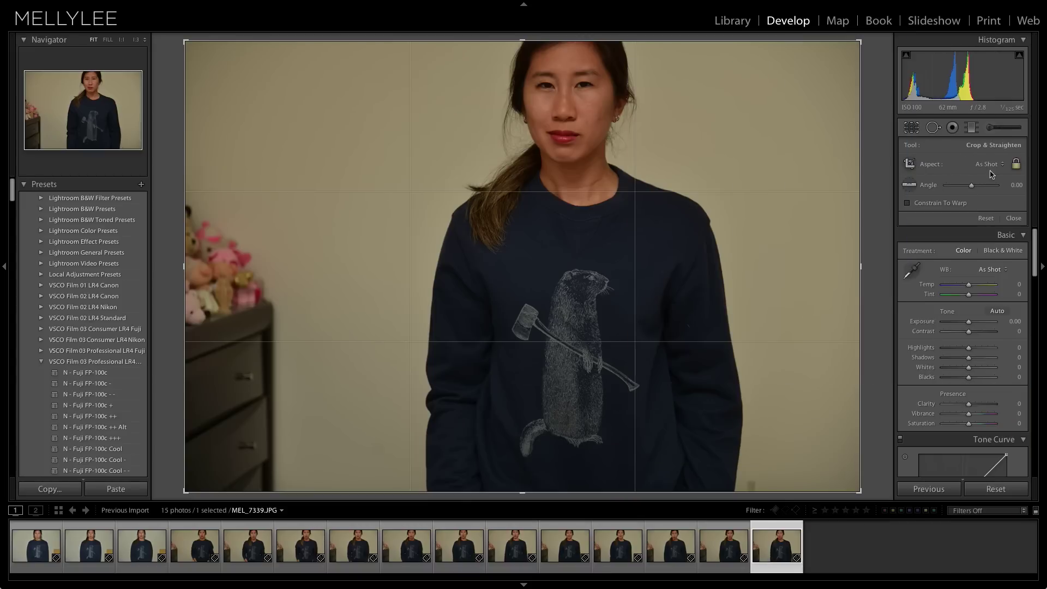
Crop the photo to a 1 x 1 aspect ratio, cutting off the eyes and centering the subject on the sweater
click(987, 195)
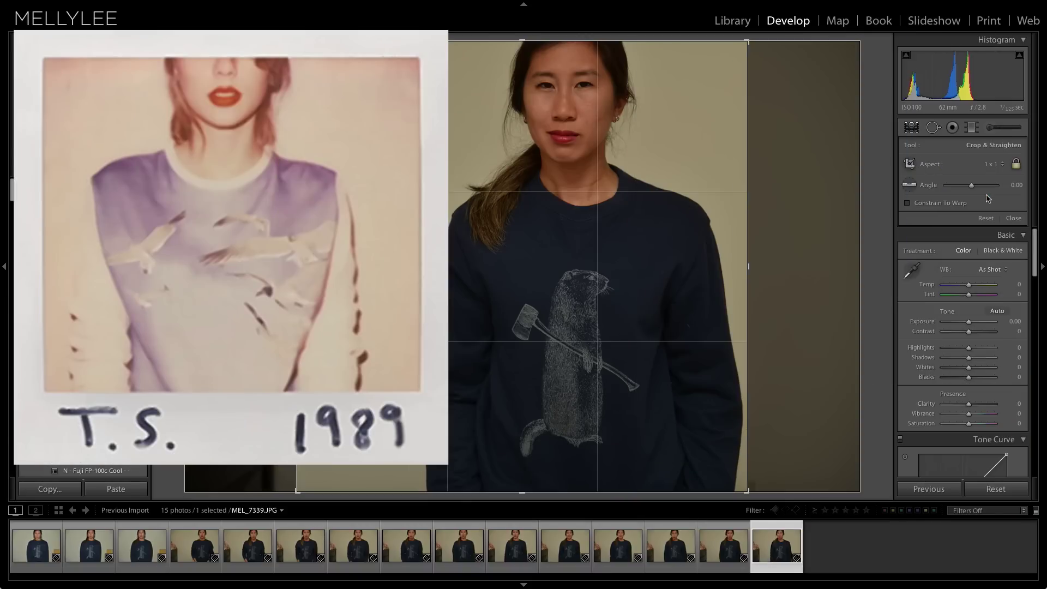
drag(296, 41, 325, 55)
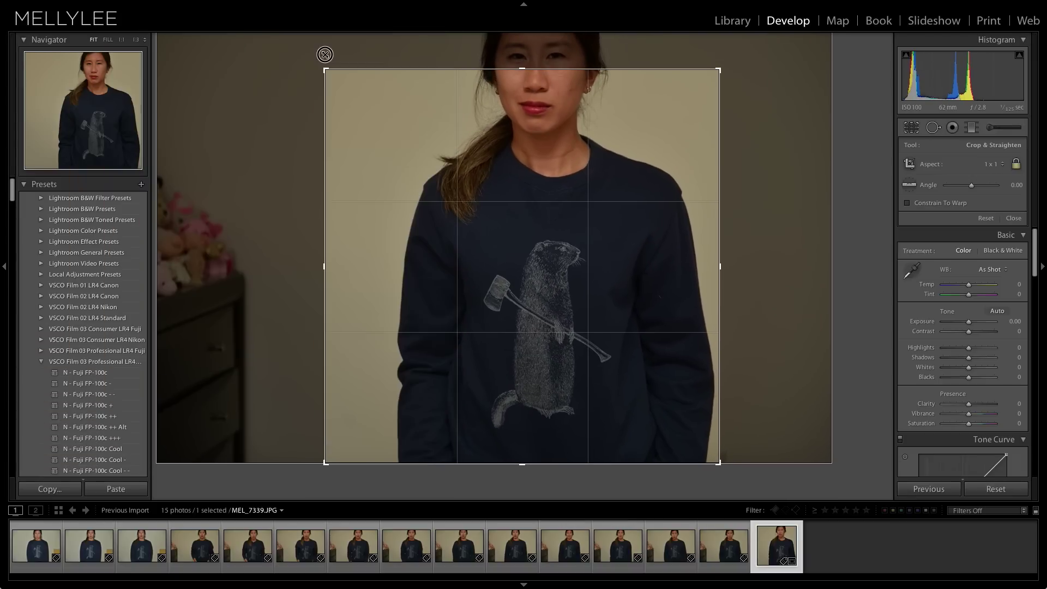
drag(605, 175, 564, 175)
double_click(666, 435)
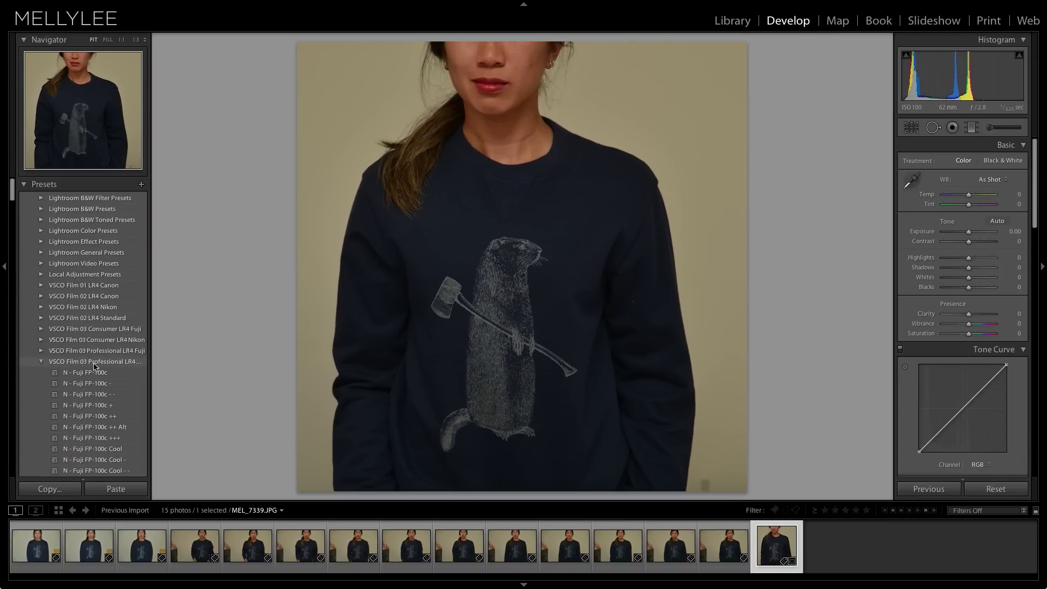
Apply the "N - Fuji FP-100c - -" preset from the VSCO Film 03 Professional presets
click(42, 361)
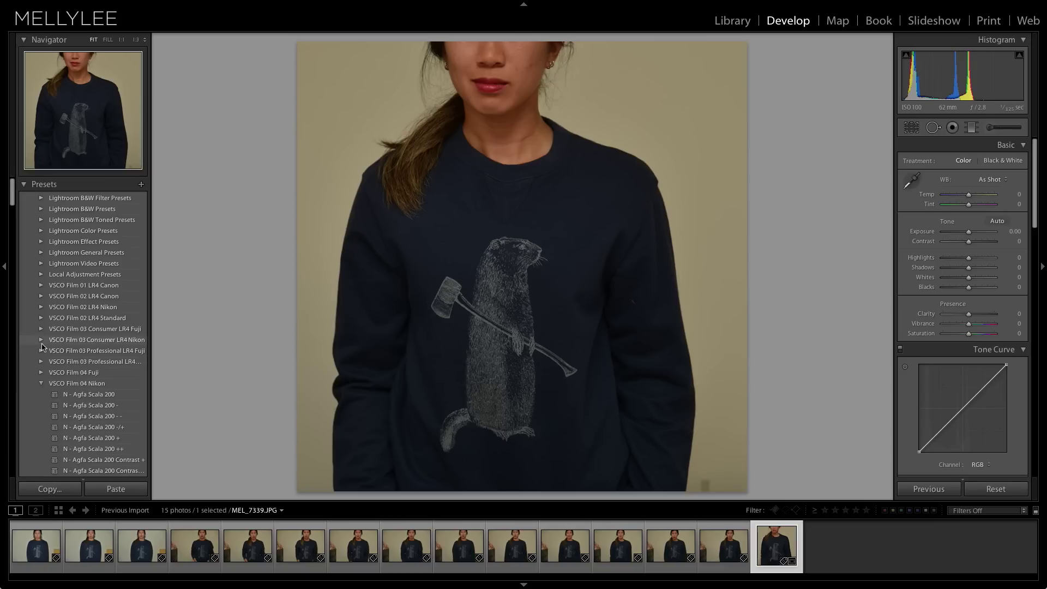
click(41, 361)
click(96, 315)
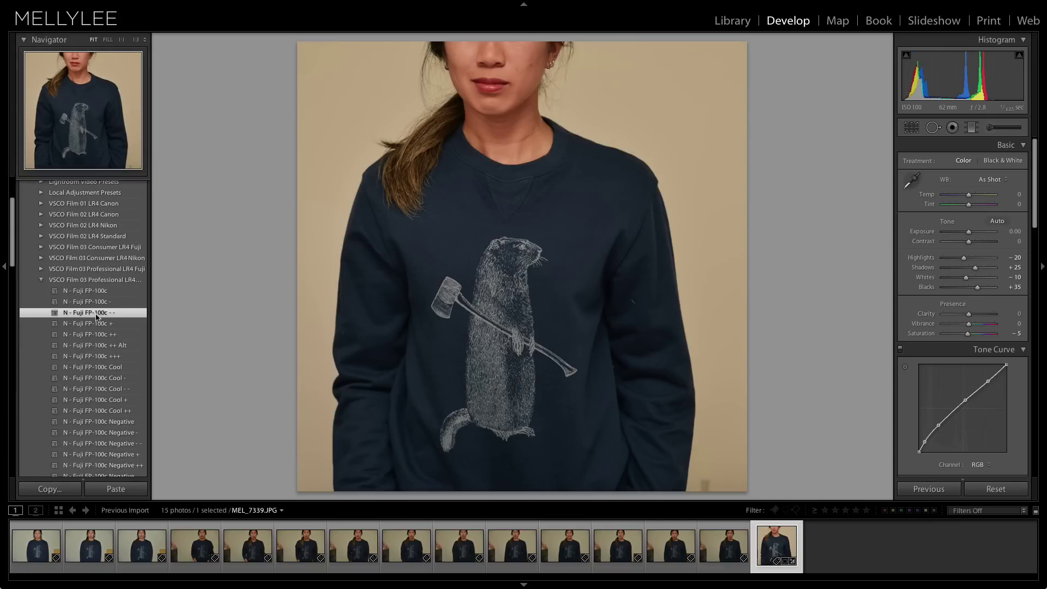
scroll(941, 262, down, 1)
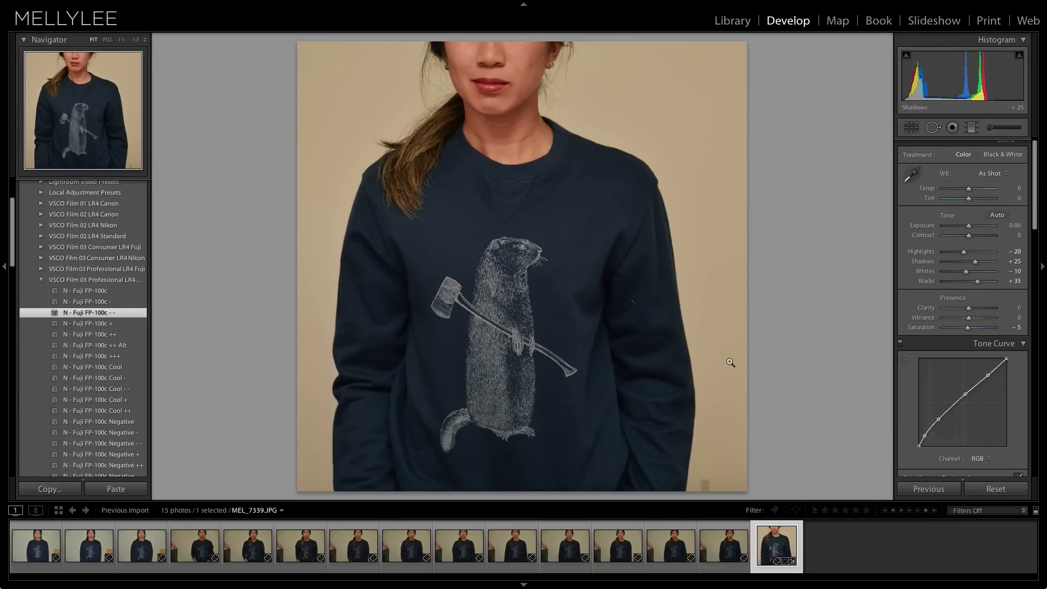
Heal the white lint mark on the sweater sleeve with a size 41 spot removal brush
click(639, 303)
click(933, 128)
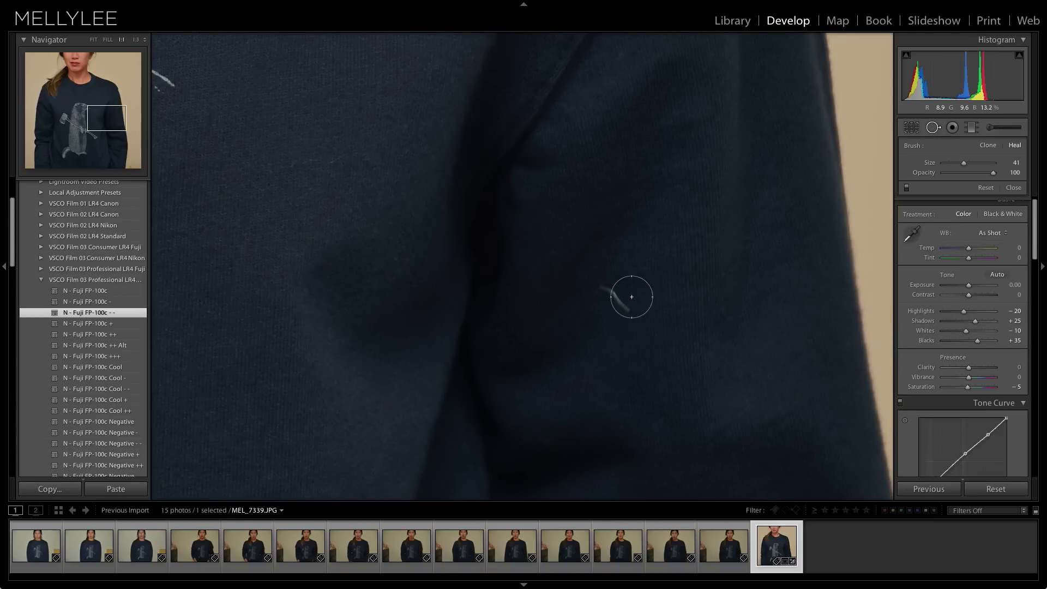
click(617, 297)
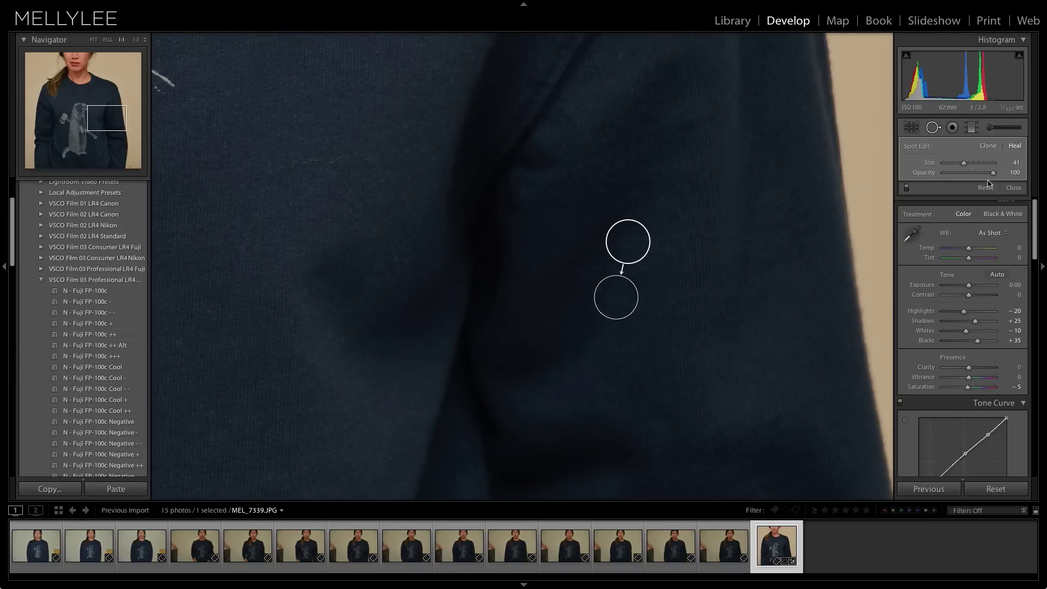
click(1013, 188)
click(502, 204)
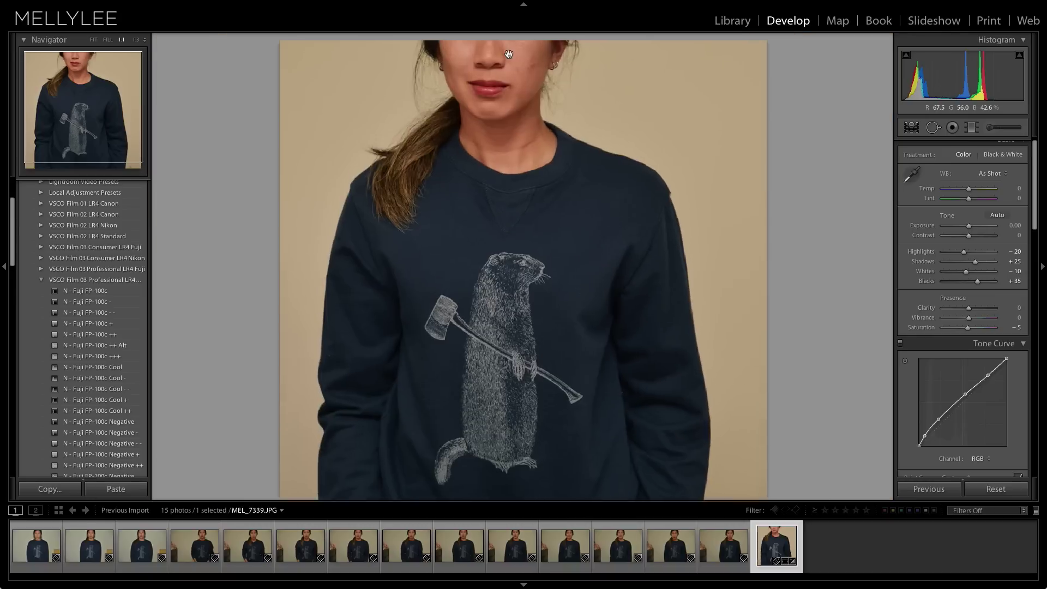
Heal the blemishes on the cheeks, nose and jaw with small spot removal edits
click(506, 53)
click(933, 128)
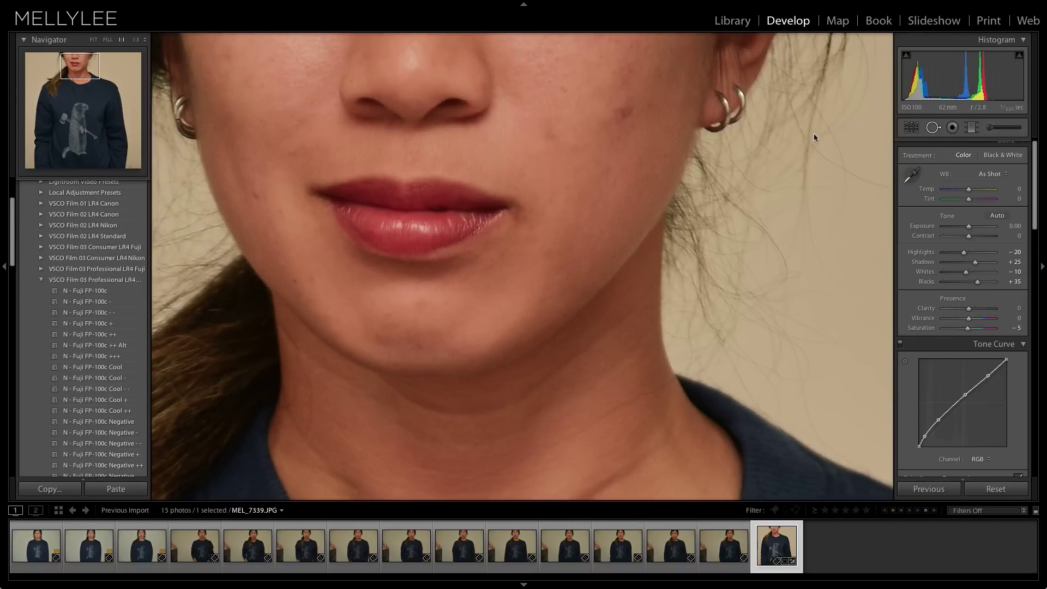
click(625, 112)
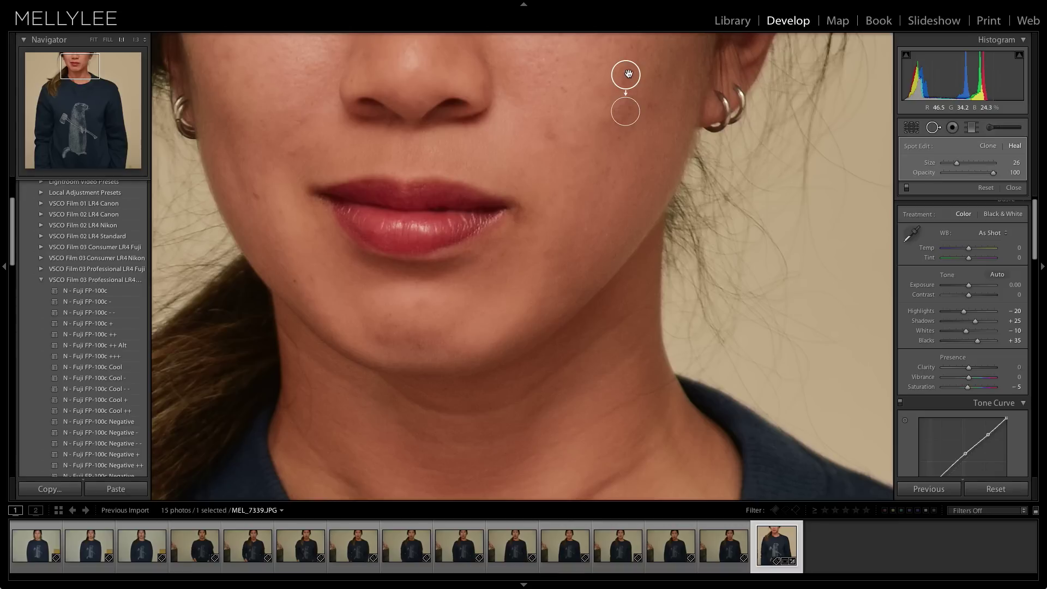
scroll(642, 118, up, 5)
click(452, 146)
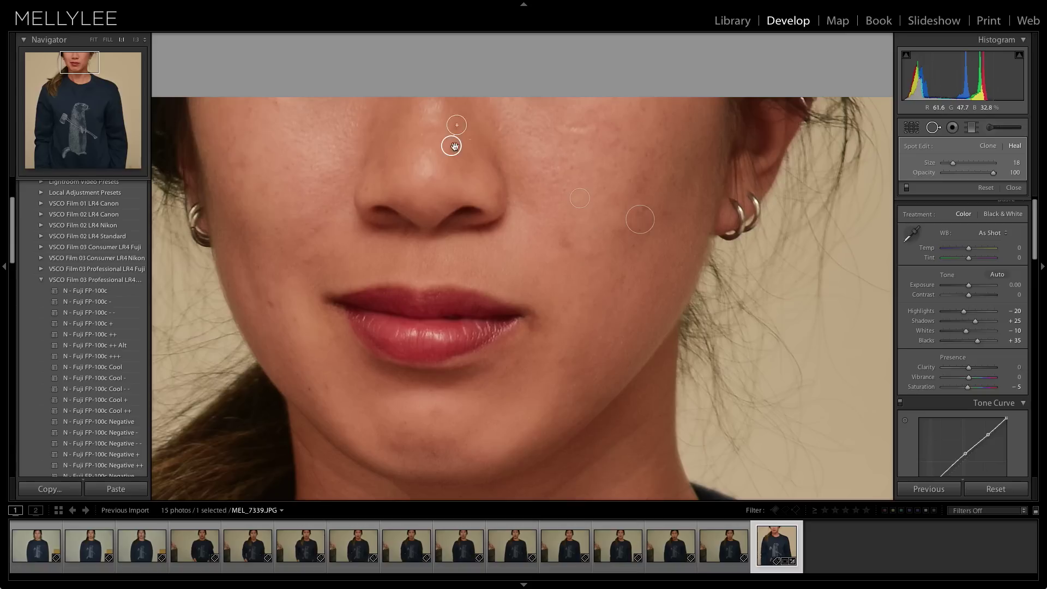
key(Delete)
scroll(649, 223, up, 2)
click(642, 216)
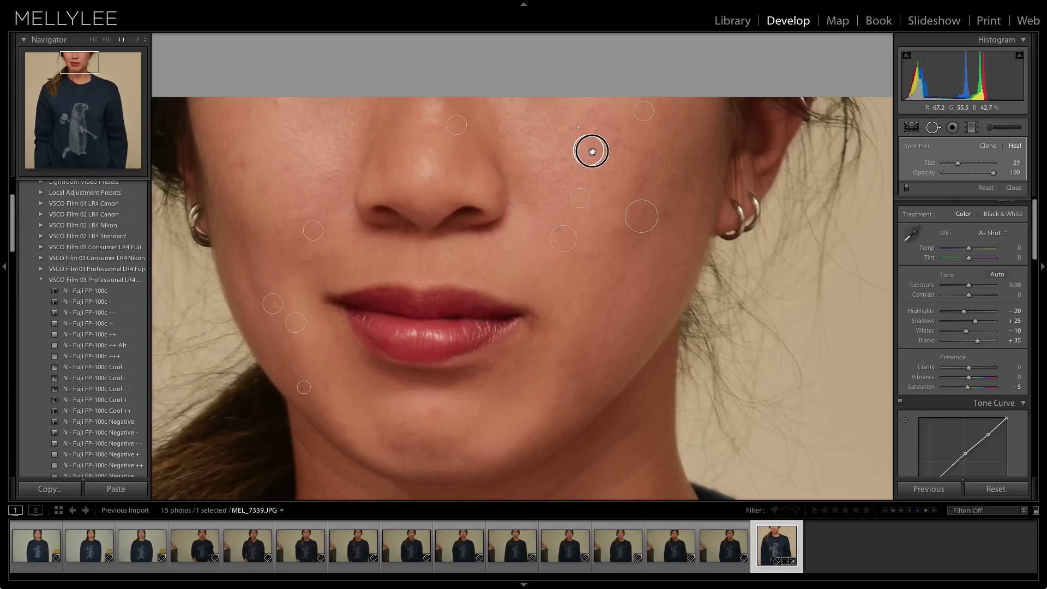
click(1014, 187)
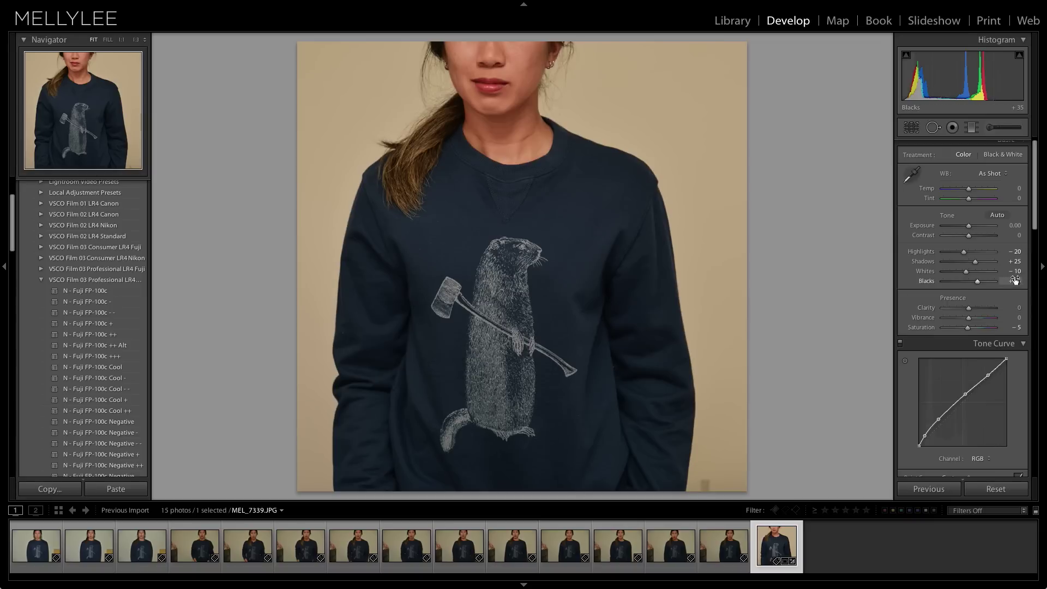
Adjust the luminance of individual colors, including the yellow tones, to brighten the skin and wall
scroll(1014, 281, down, 10)
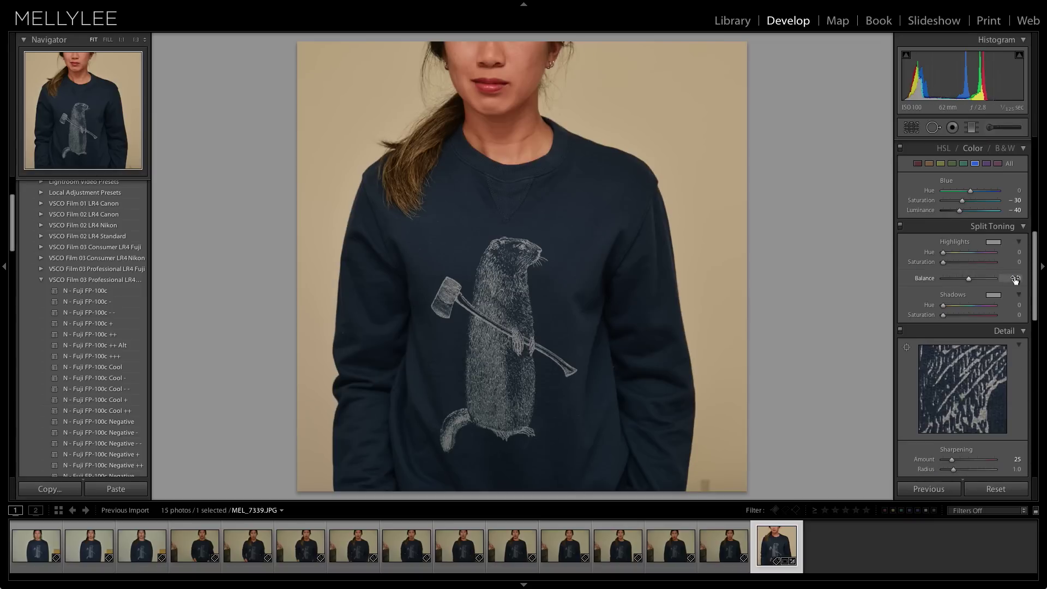
scroll(927, 229, up, 1)
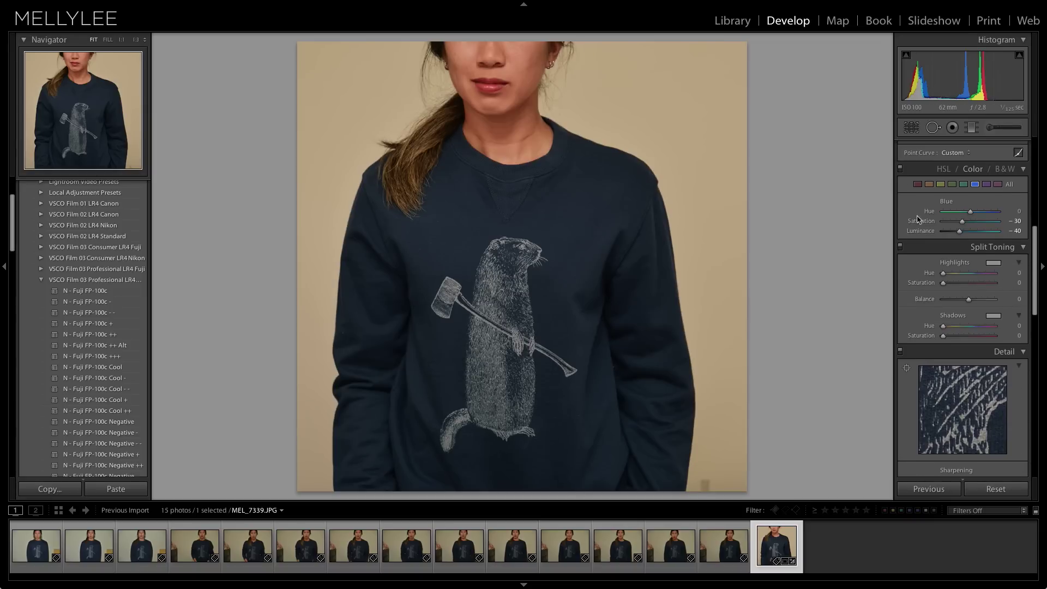
mouse_move(979, 233)
mouse_down()
mouse_move(988, 233)
mouse_move(970, 233)
mouse_move(993, 233)
mouse_move(955, 240)
mouse_move(975, 238)
mouse_up()
click(940, 184)
Set the sharpening amount to 0
scroll(975, 240, up, 3)
scroll(965, 262, down, 7)
drag(952, 287, 949, 289)
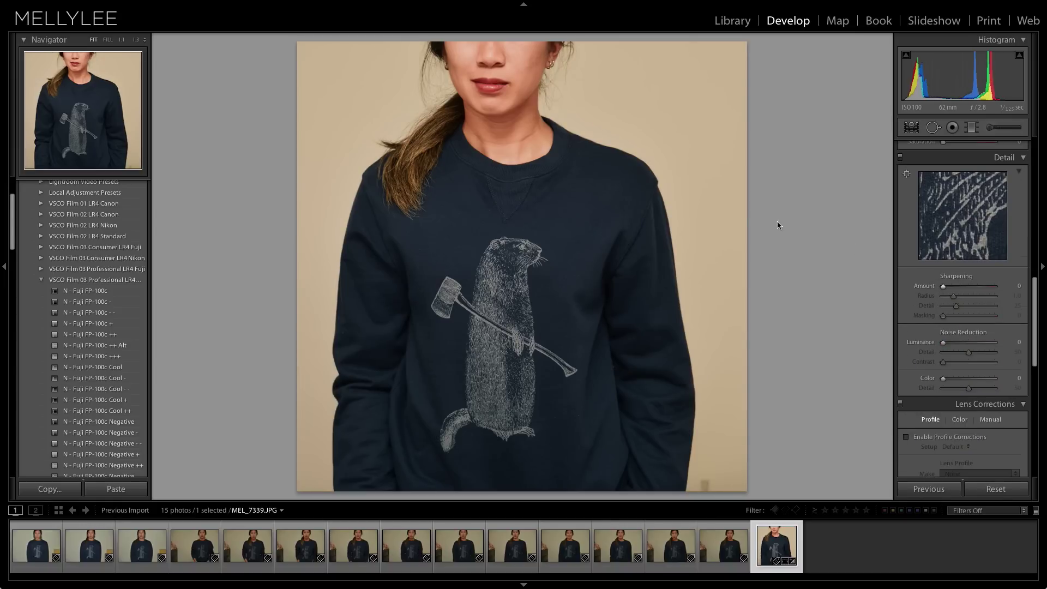
Soften the skin by setting the clarity to −34
click(510, 119)
drag(524, 76, 578, 344)
scroll(959, 308, up, 8)
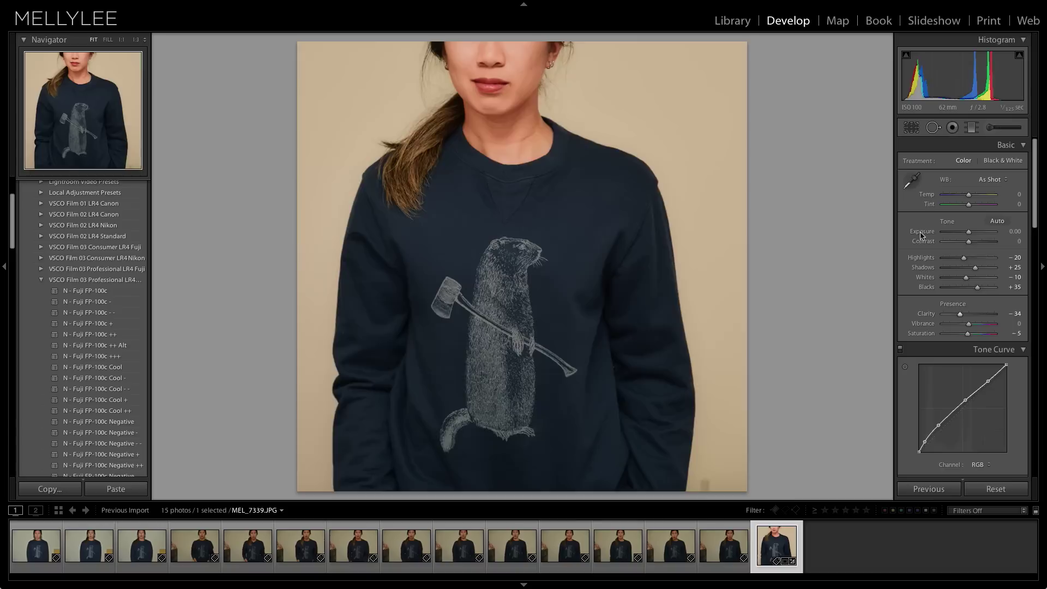
Brighten the highlights and undo the change that raised the whites to +21
drag(963, 257, 974, 277)
scroll(968, 283, down, 8)
key(super+z)
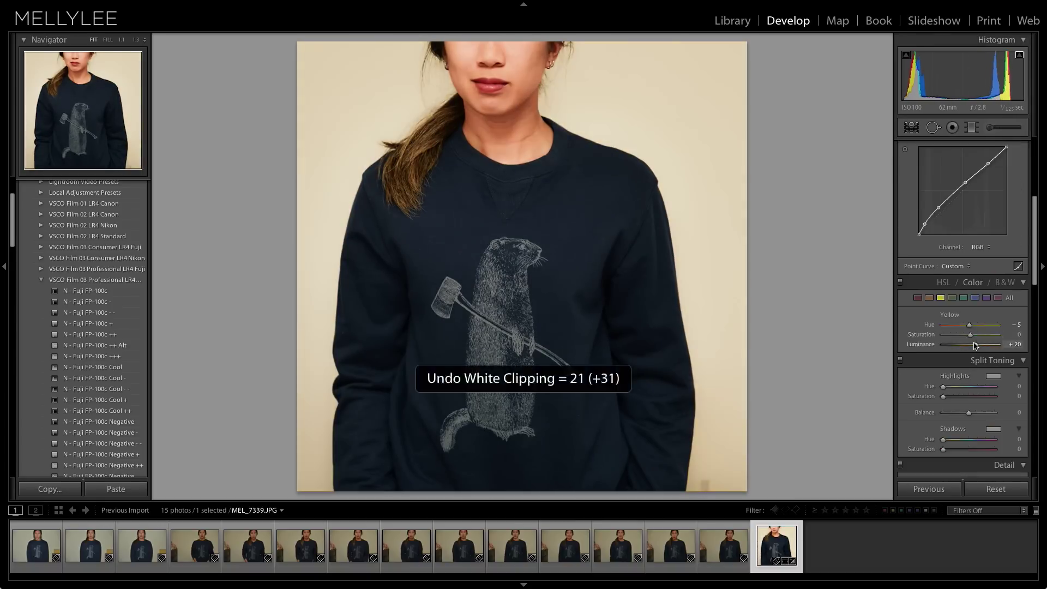
Shift the blue hue of the sweater toward purple and undo the last color change
drag(975, 385, 982, 384)
mouse_move(970, 184)
mouse_down()
mouse_move(955, 184)
mouse_move(969, 183)
mouse_up()
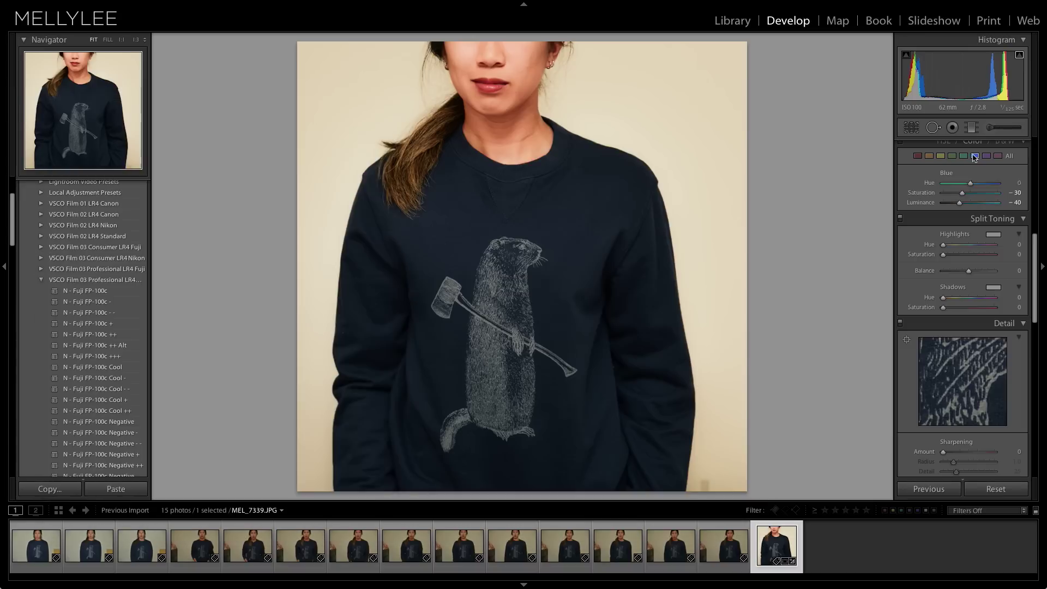
mouse_move(976, 184)
mouse_down()
mouse_move(997, 184)
mouse_move(979, 183)
mouse_move(988, 183)
mouse_up()
key(super+z)
Set the orange luminance to +47 and undo the increase of the shadows to +58
drag(979, 313, 982, 313)
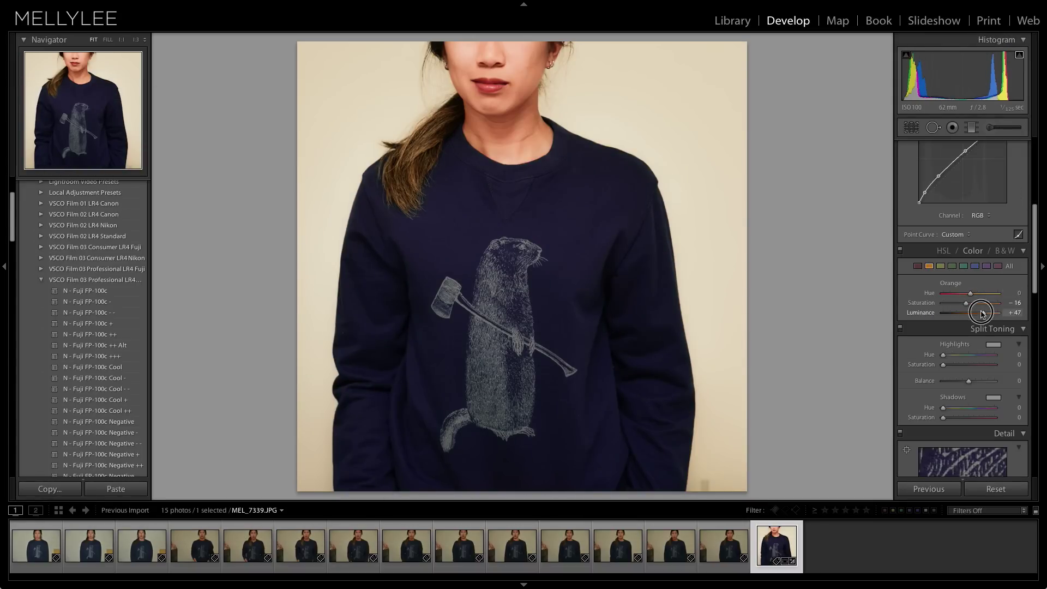
key(super+z)
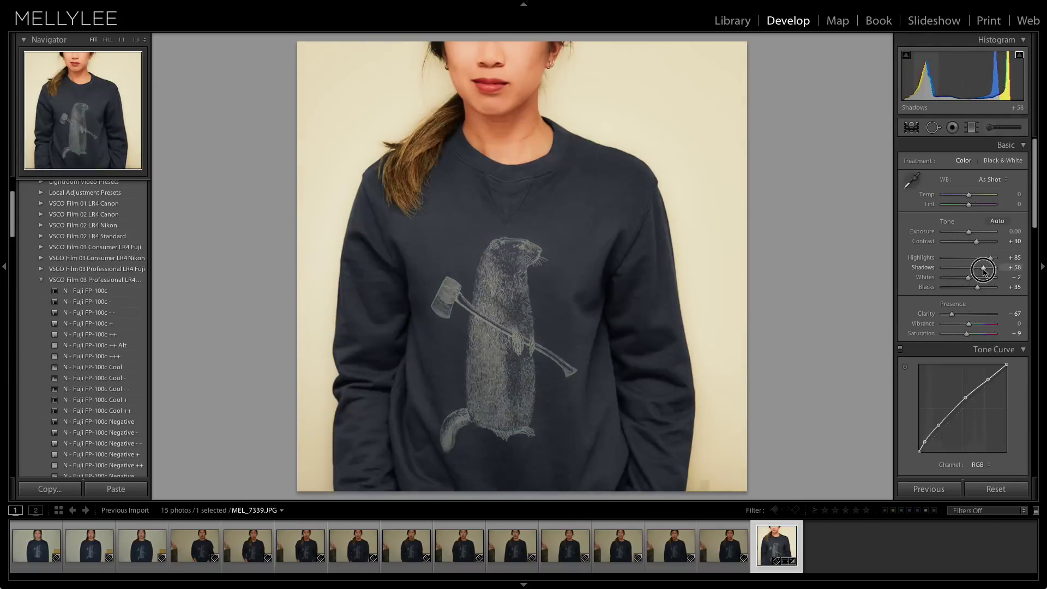
key(super+z)
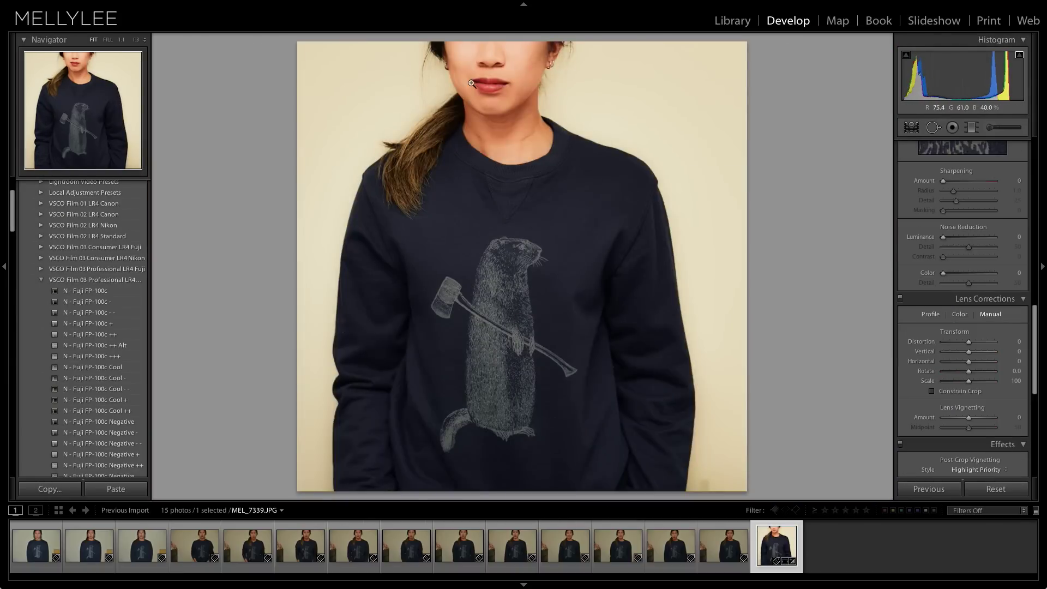
Open the edited photo in Adobe Photoshop CS6
click(482, 74)
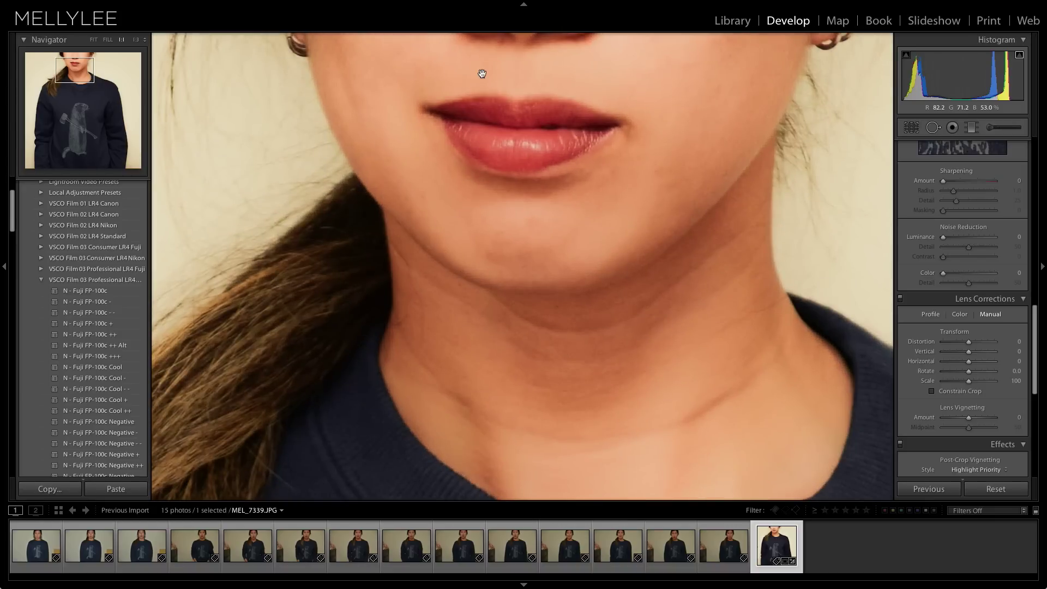
click(482, 74)
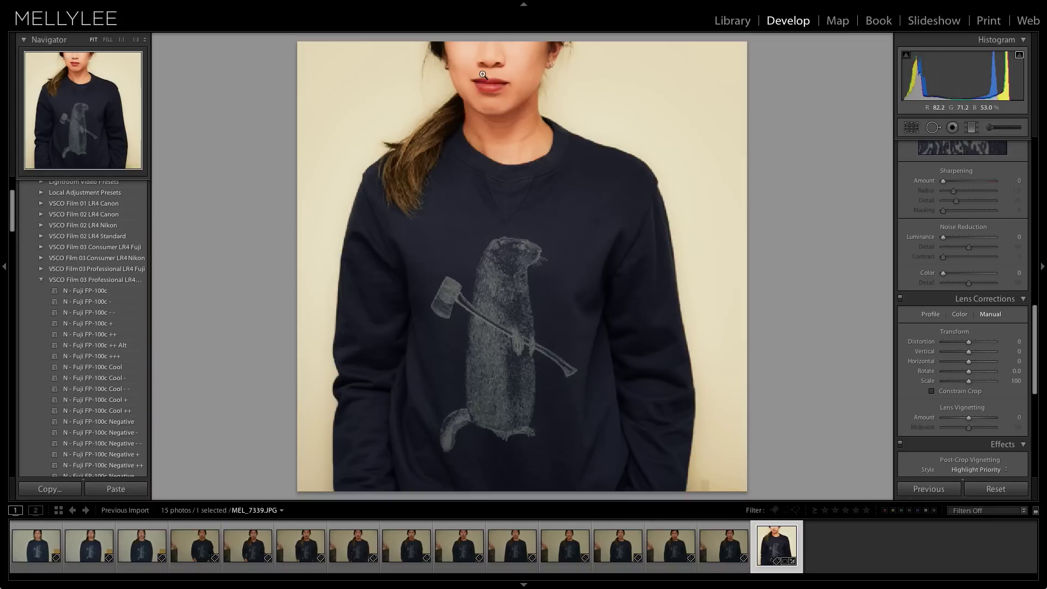
right_click(531, 125)
mouse_move(595, 201)
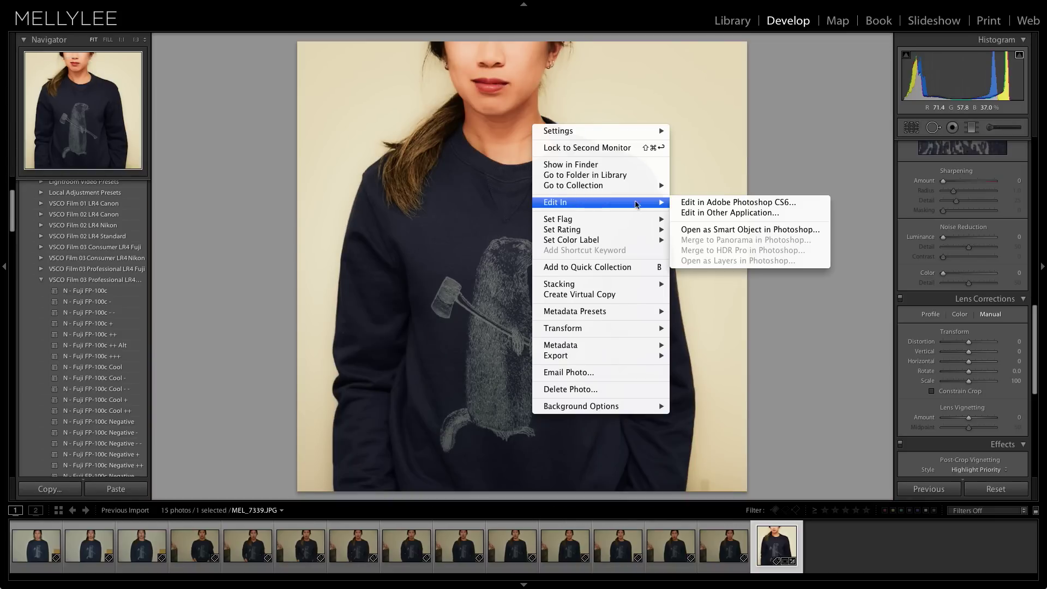
click(681, 203)
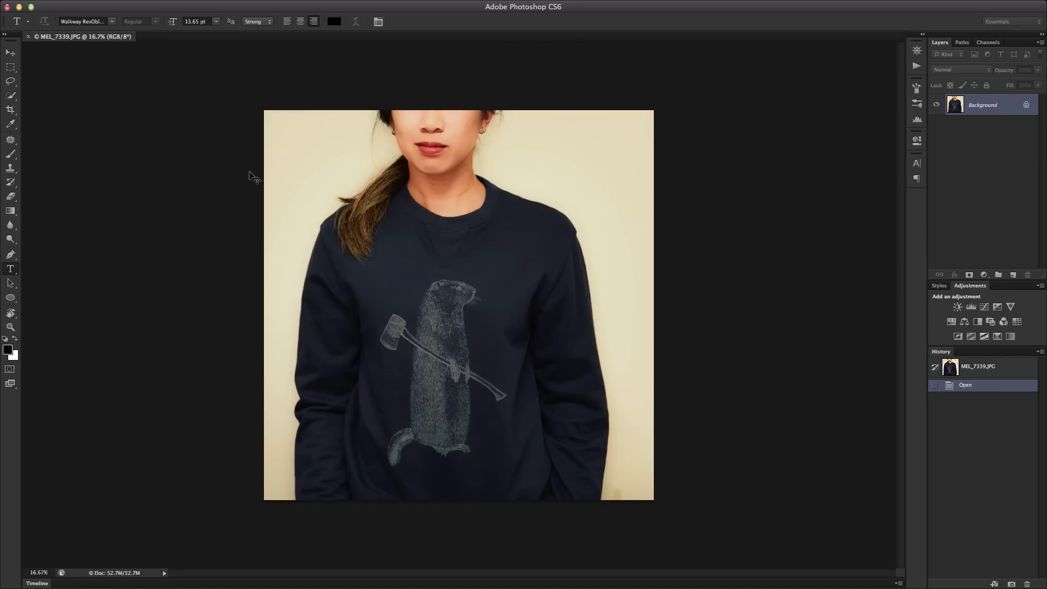
Save the image in Photoshop format, naming it with the photographer's name followed by "-SelfPortrait-1988"
key(super+shift+s)
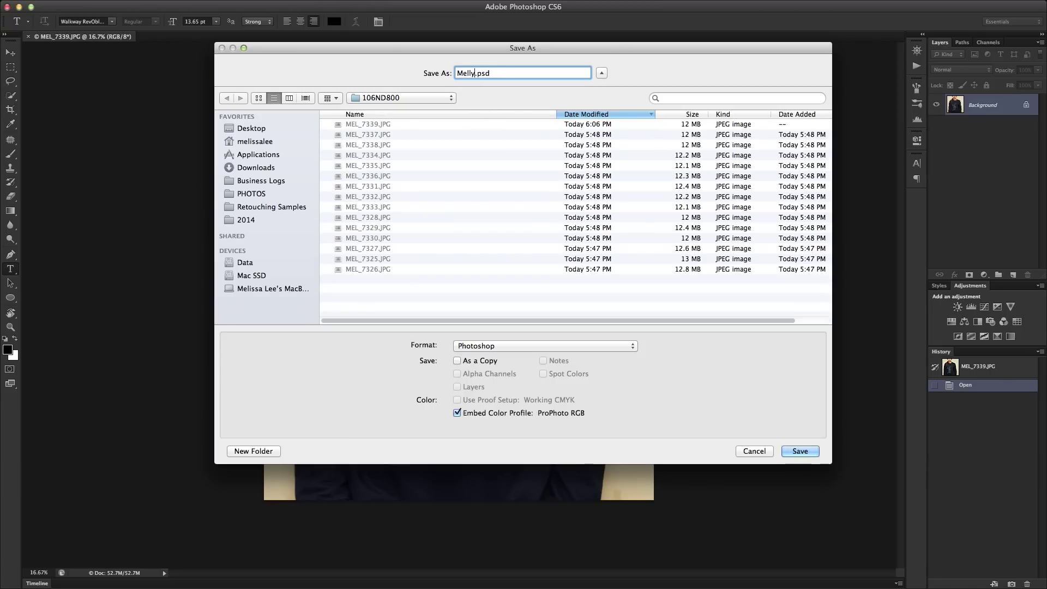
text(MellyLee-SelfPortrait-1988)
key(Return)
Run the saved Frequency Separation action on the portrait
key(z)
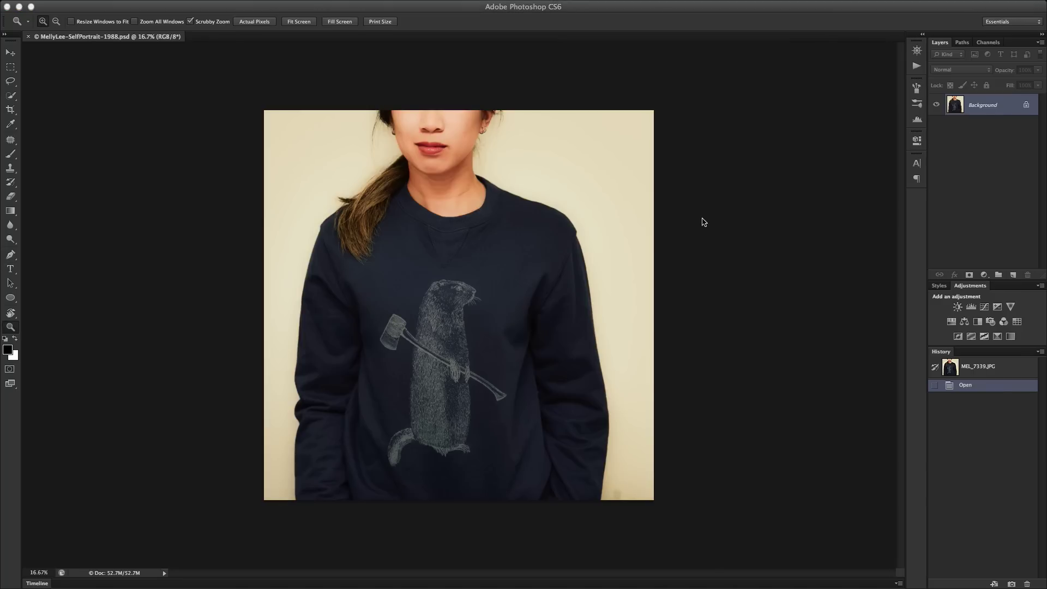
key(super+Tab)
key(super+Tab)
drag(512, 110, 576, 85)
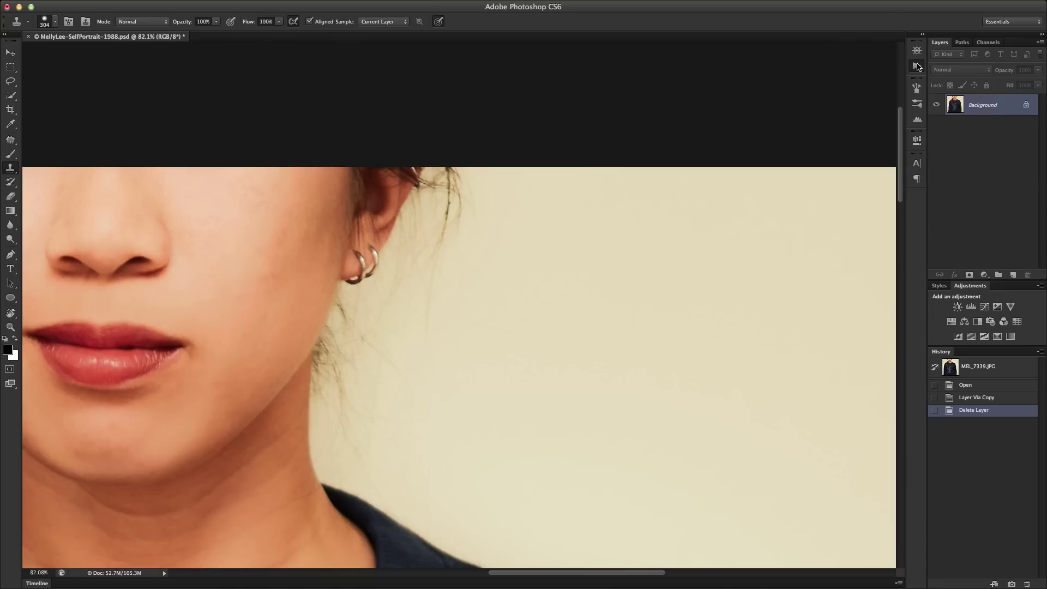
click(916, 66)
click(758, 54)
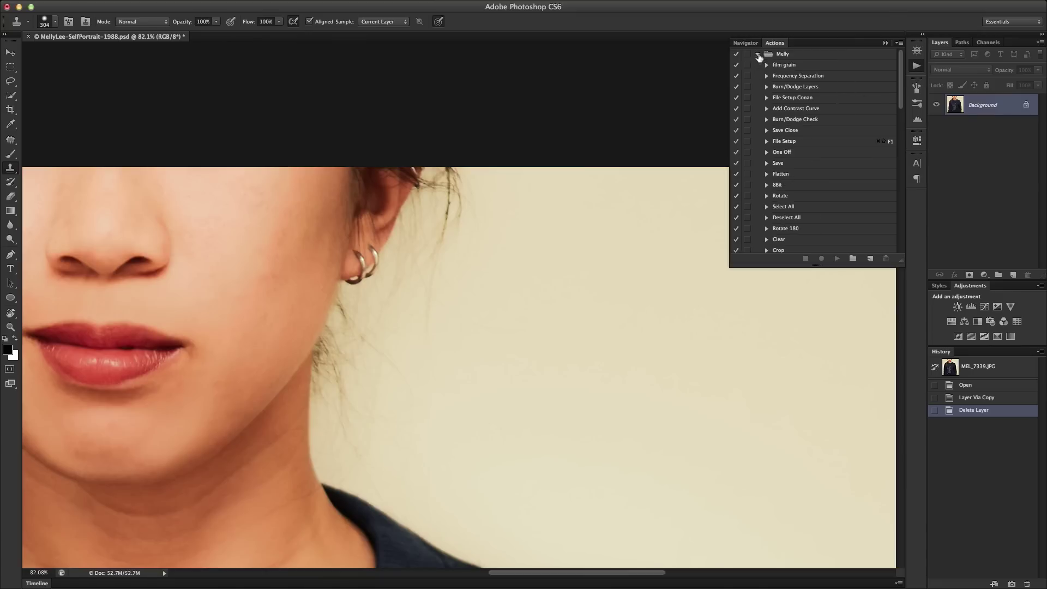
click(824, 77)
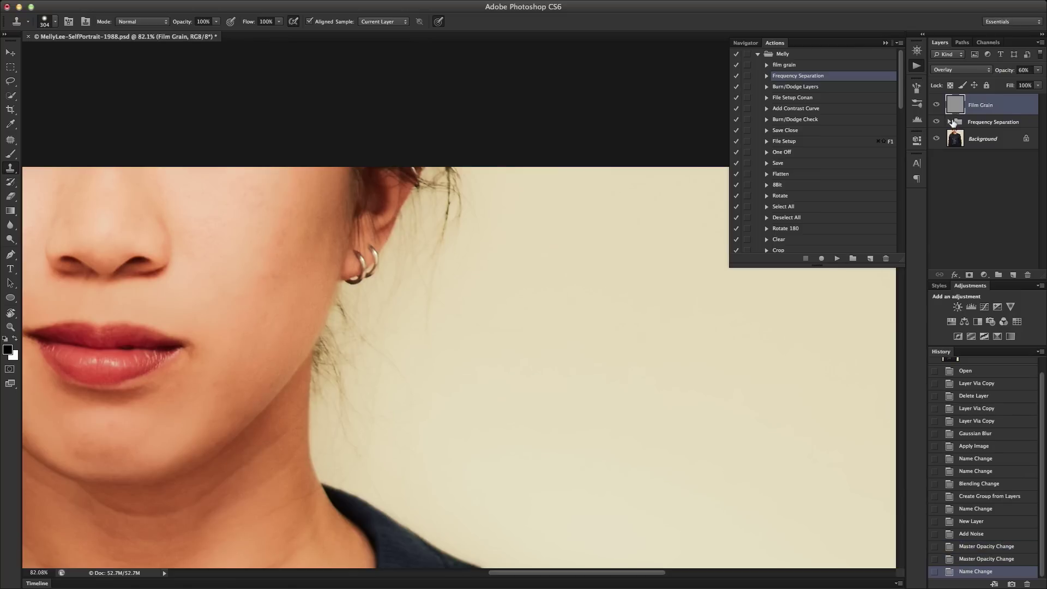
Expand the Frequency Separation group and clone over the stray hairs below the earring on the Texture layer
click(951, 122)
click(992, 140)
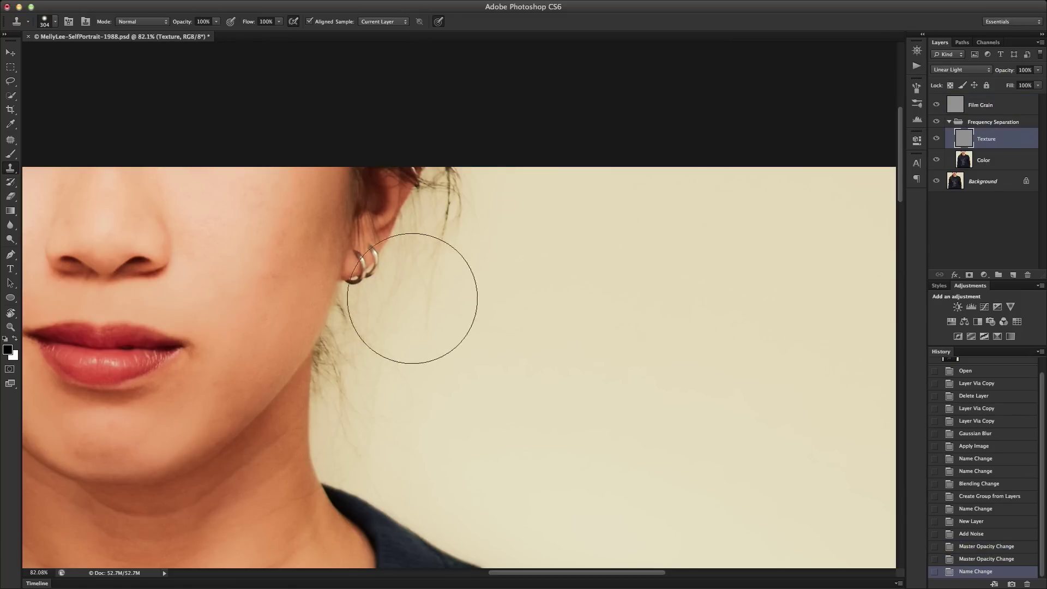
alt+click(443, 364)
mouse_move(386, 356)
mouse_down()
mouse_move(401, 385)
mouse_move(465, 382)
mouse_move(462, 364)
mouse_move(424, 356)
mouse_move(434, 322)
mouse_up()
click(370, 351)
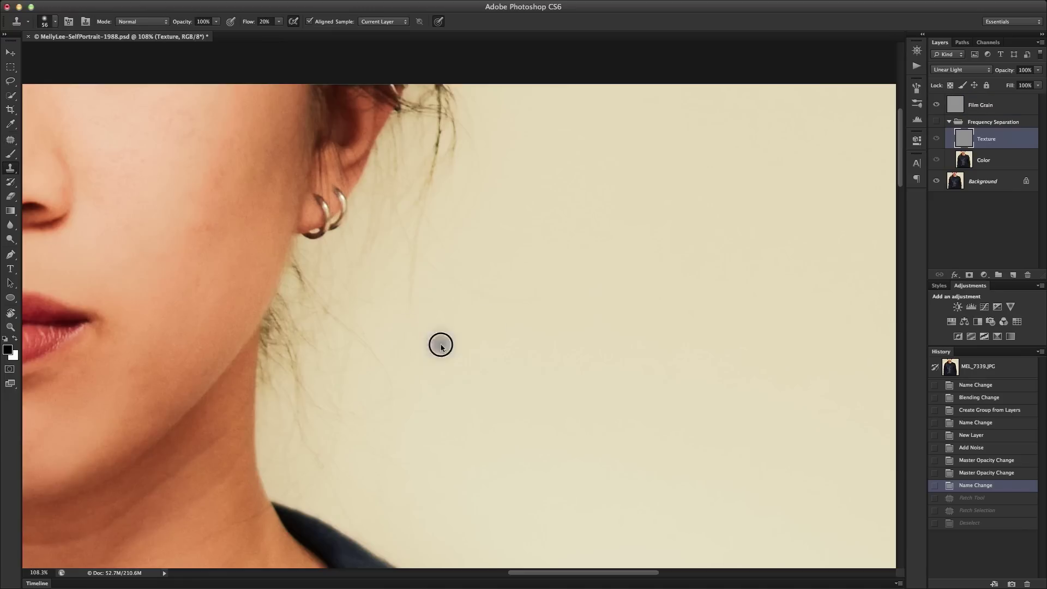
Try to clone out the wispy hairs between the jaw and neck on the Color layer at 20% flow
click(283, 373)
drag(283, 373, 294, 311)
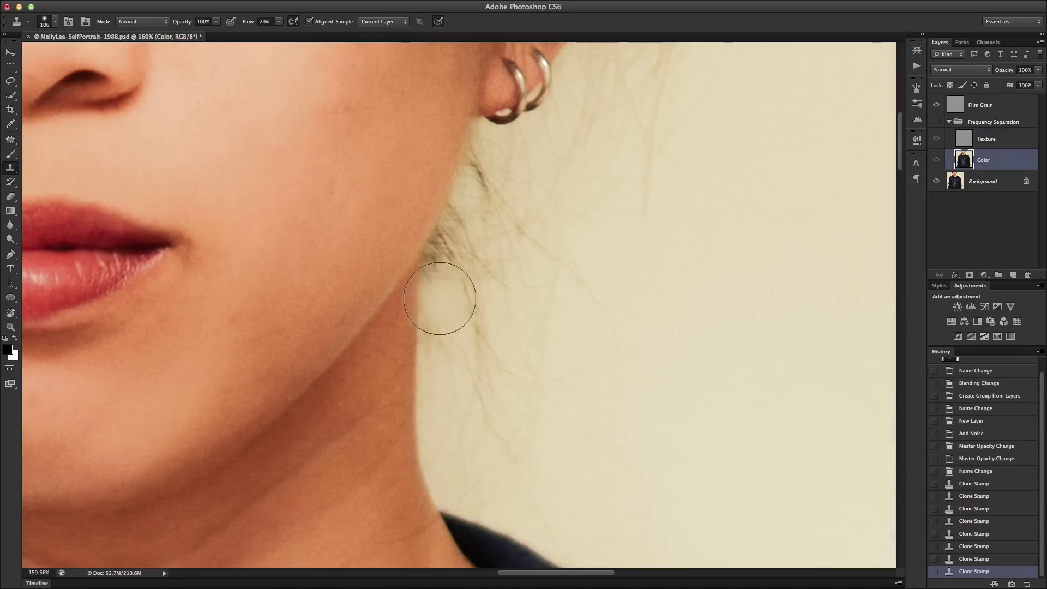
drag(444, 296, 432, 280)
click(976, 460)
Clone over the loose hairs beside the neck on the Texture layer at 10% flow
click(987, 139)
key(1)
drag(547, 244, 567, 259)
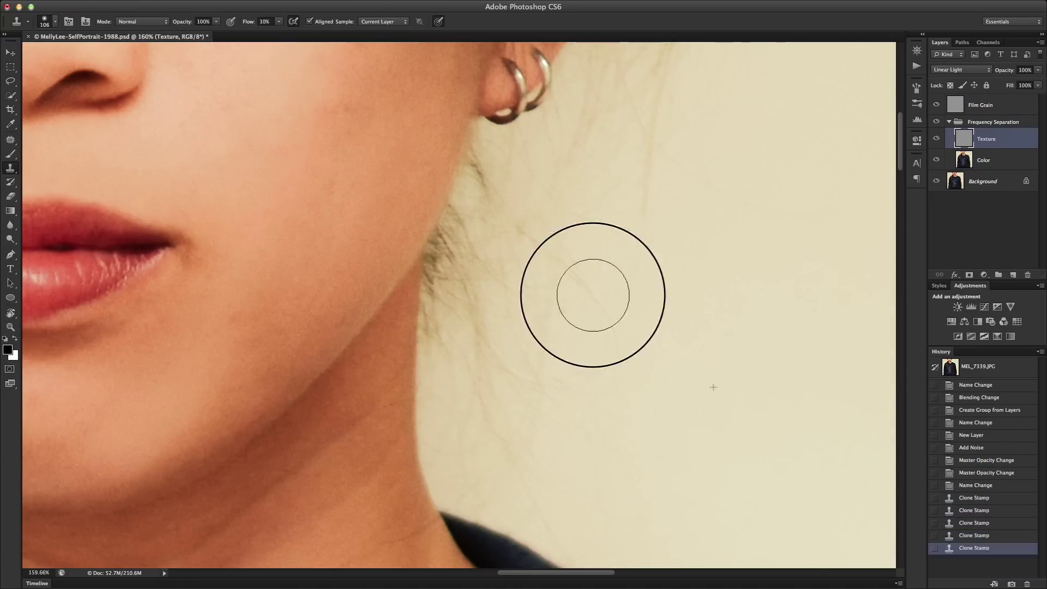
click(428, 303)
mouse_move(428, 302)
mouse_down()
mouse_move(425, 267)
mouse_move(467, 296)
mouse_move(428, 302)
mouse_up()
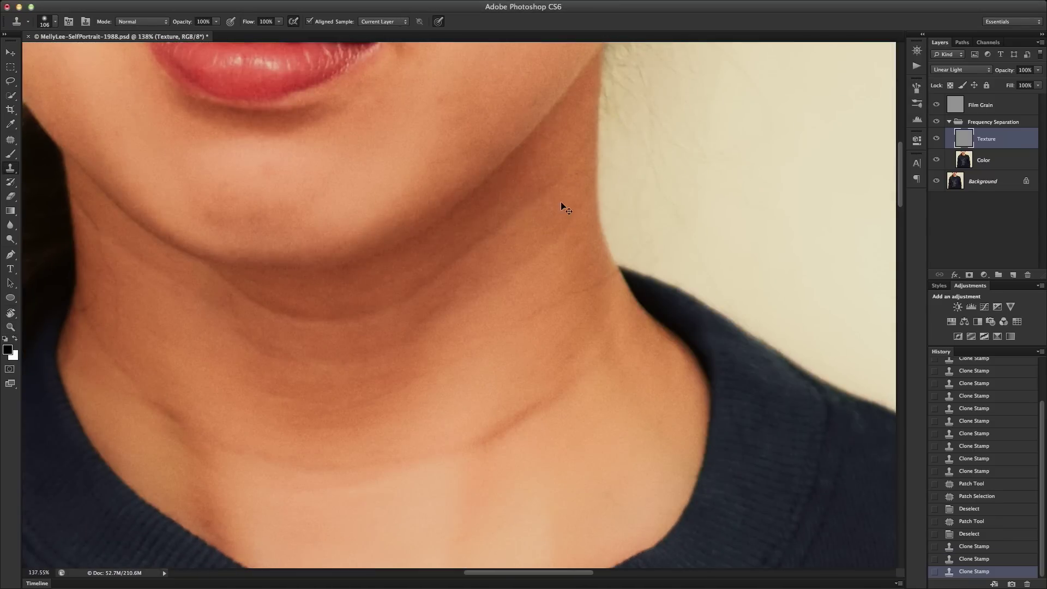
Clone away the fine lines and blemishes across the neck and collarbone on the Texture layer
click(577, 173)
click(222, 279)
click(365, 316)
click(498, 253)
click(443, 242)
click(528, 182)
click(115, 295)
click(100, 252)
click(85, 211)
click(86, 306)
click(182, 415)
click(513, 448)
click(613, 294)
click(525, 322)
alt+click(418, 414)
click(467, 349)
Run the saved Burn/Dodge Check action on the portrait
key(z)
key(super+0)
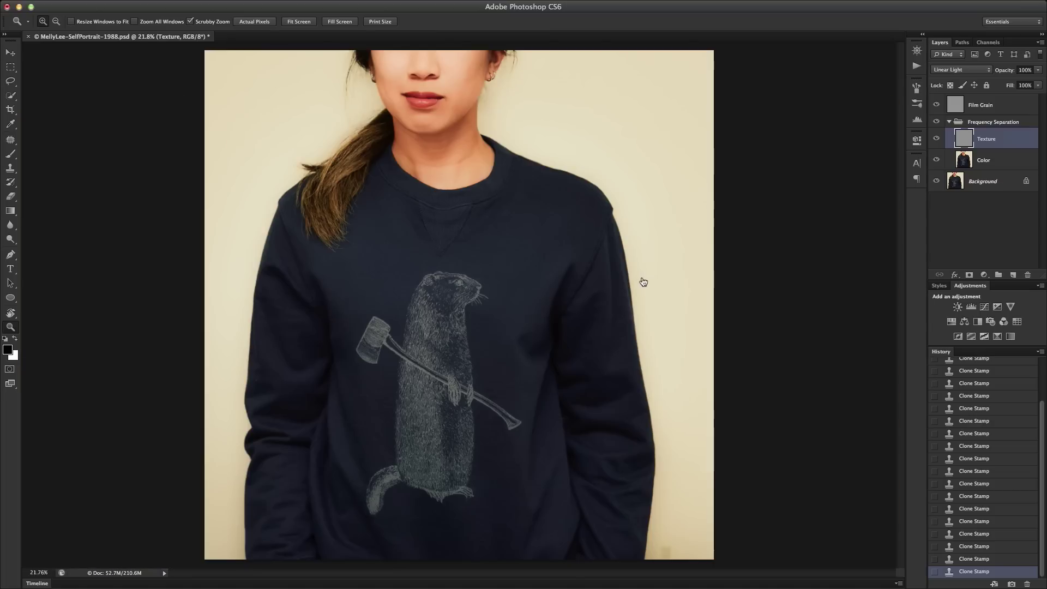
drag(644, 283, 616, 259)
drag(528, 138, 545, 129)
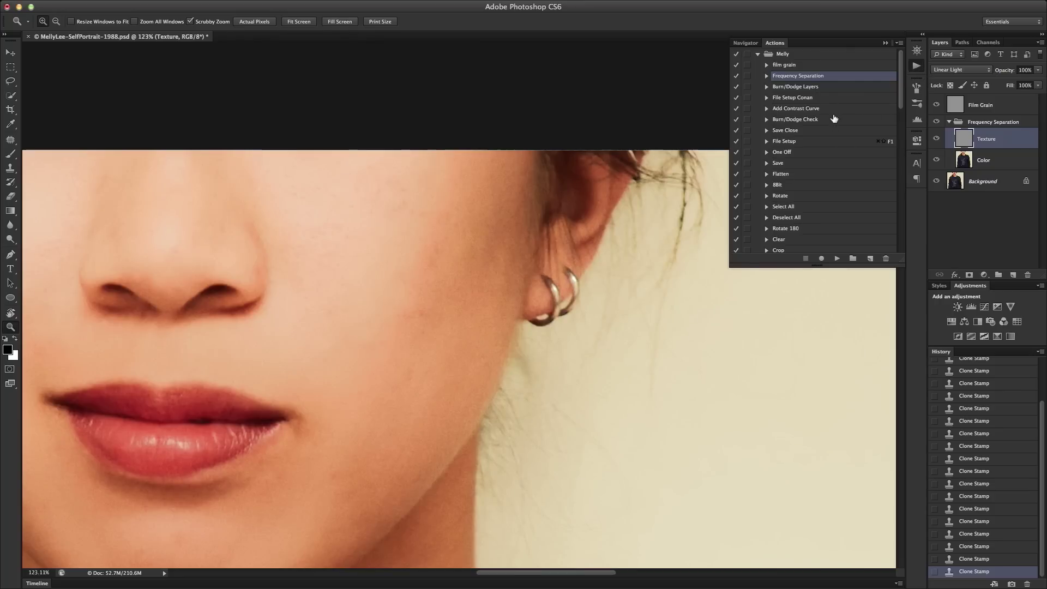
click(834, 109)
click(837, 123)
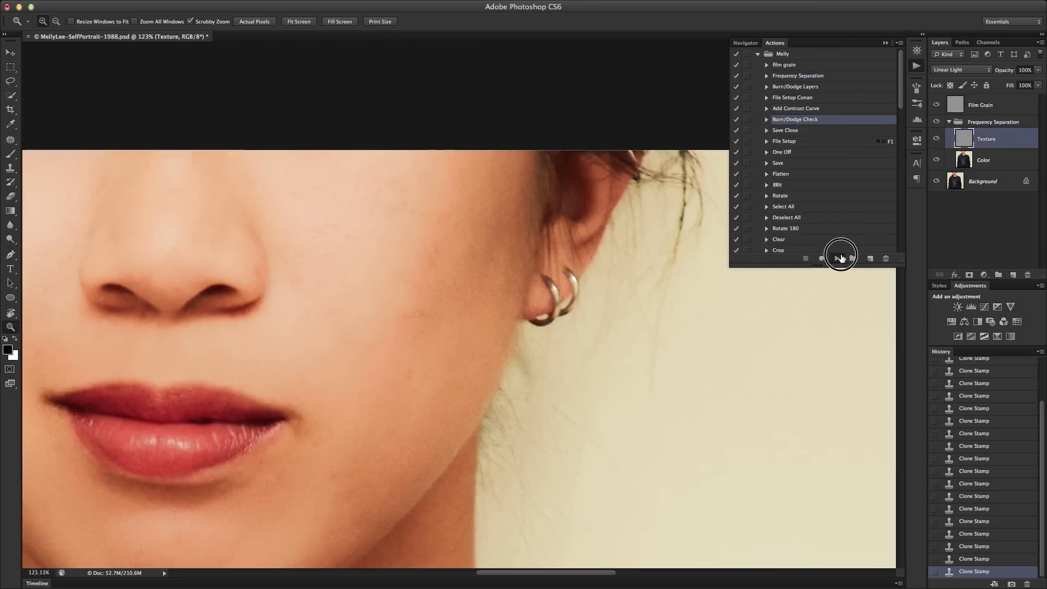
click(838, 258)
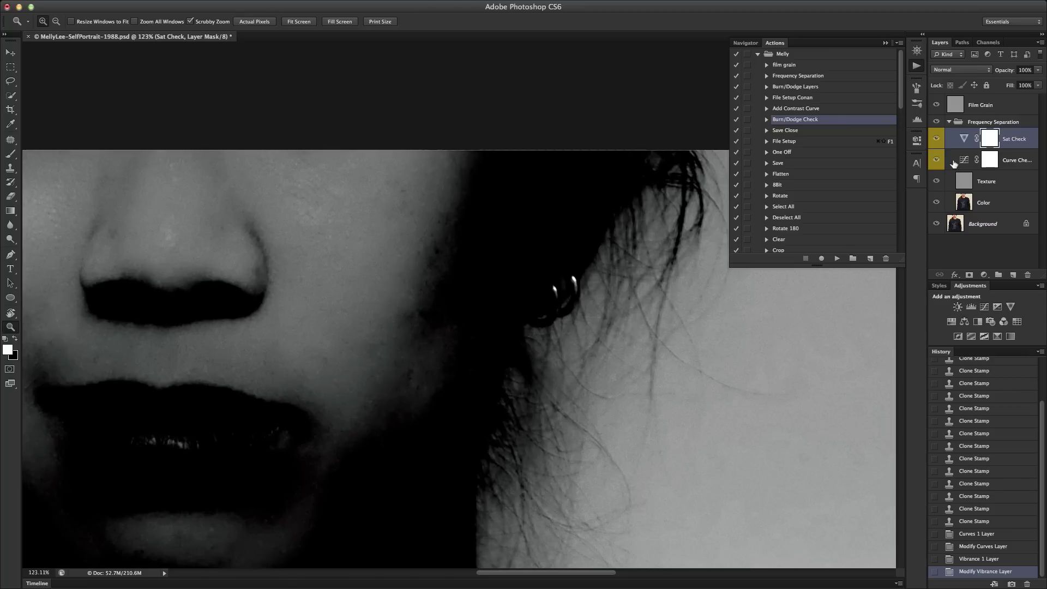
Adjust the Curve Check layer's curve to lighten the black-and-white check view of the face
click(953, 161)
click(916, 140)
drag(861, 267, 842, 271)
drag(581, 316, 712, 287)
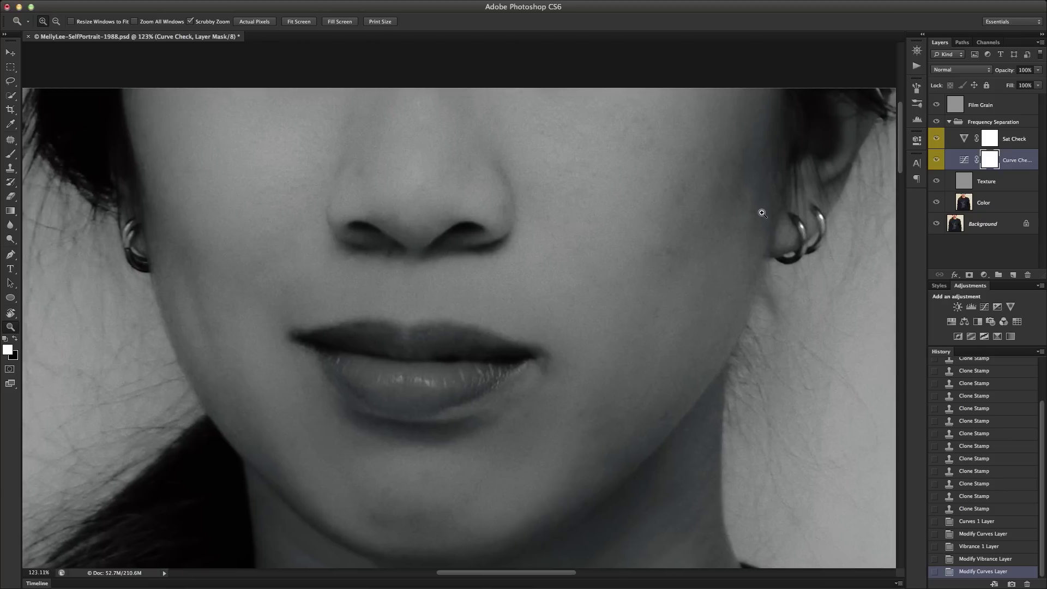
Clone out the skin blemishes on the nose, cheek and jaw on the Texture layer
click(989, 186)
key(s)
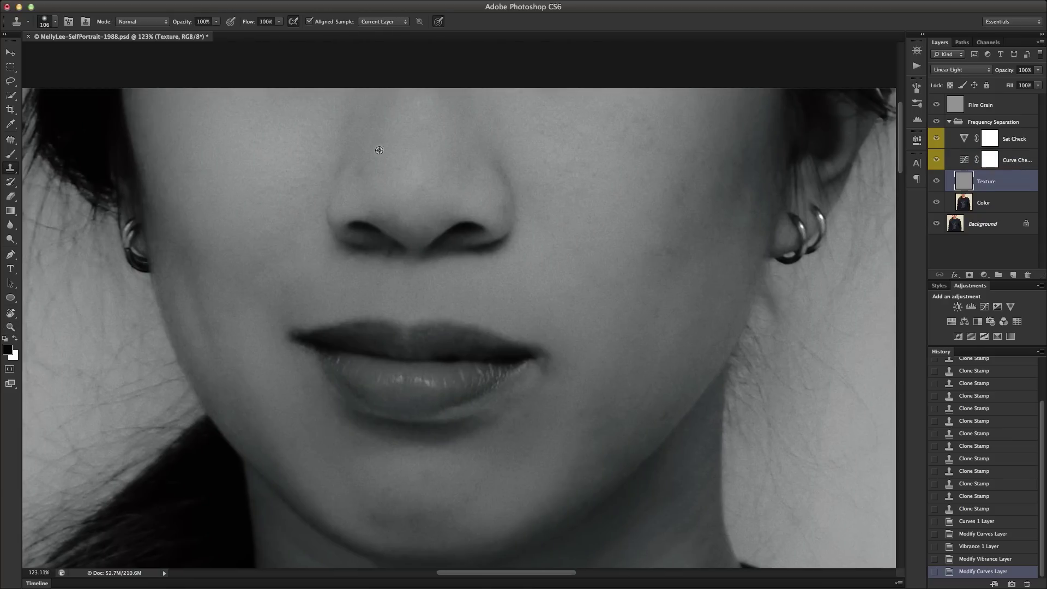
click(364, 171)
click(389, 154)
click(420, 133)
drag(405, 155, 385, 157)
click(509, 185)
click(668, 253)
click(676, 260)
click(665, 401)
click(655, 409)
Raise the contrast of the Curve Check curve and clone out remaining spots on the cheek and chin on the Texture layer
double_click(963, 160)
drag(859, 218, 869, 213)
click(989, 183)
click(230, 113)
alt+click(231, 140)
click(297, 187)
click(234, 236)
click(289, 431)
click(396, 496)
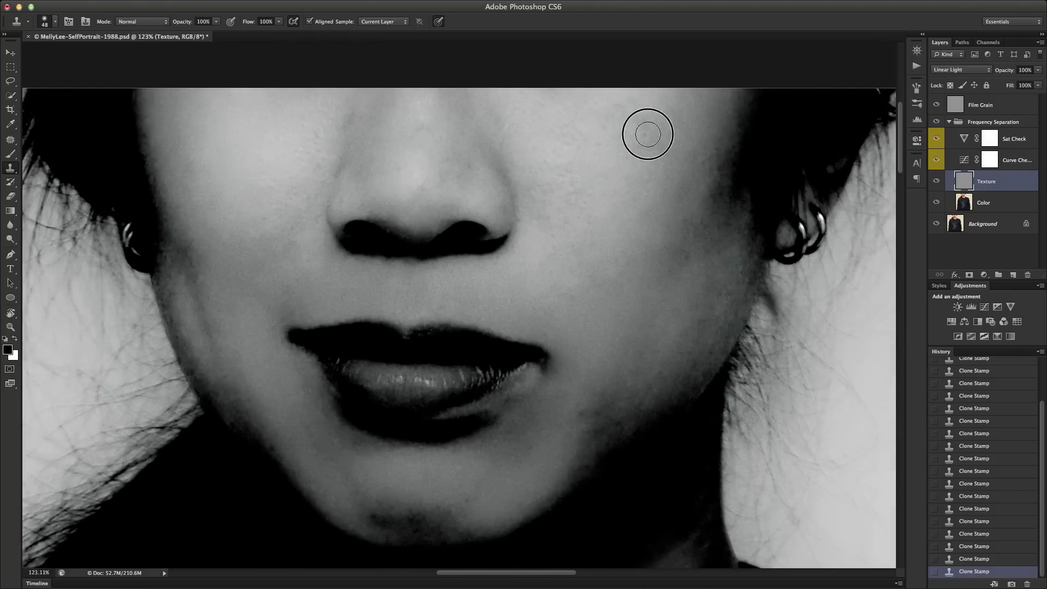
Hide the Sat Check and Curve Check layers
drag(937, 162, 936, 139)
key(z)
drag(746, 248, 722, 241)
key(super+Tab)
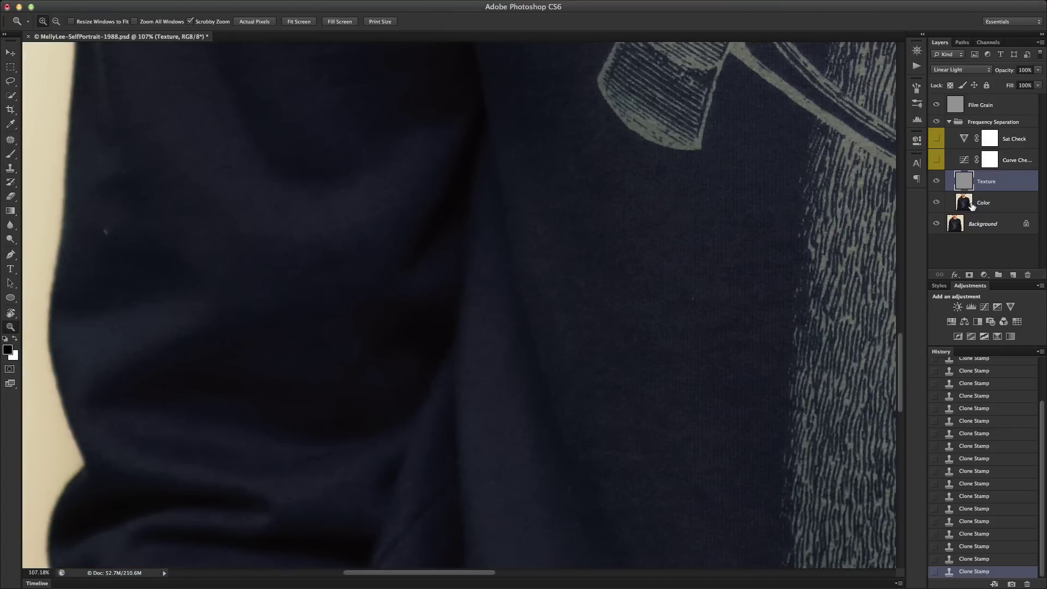
drag(1029, 89, 1029, 88)
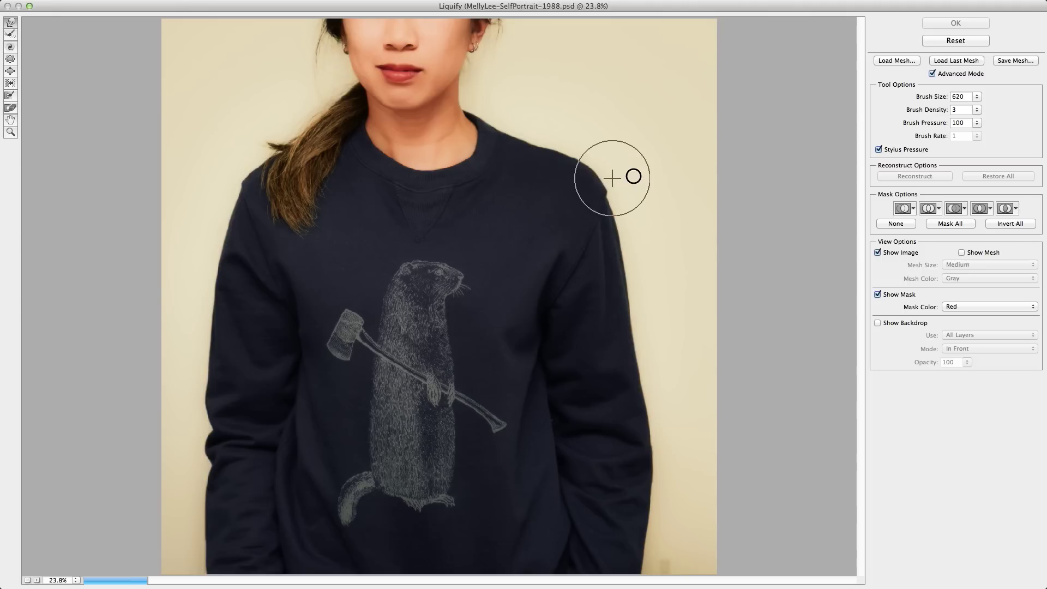
Smooth the contour of the sweater's right shoulder and outer sleeve with the Forward Warp tool in Liquify
drag(631, 170, 640, 171)
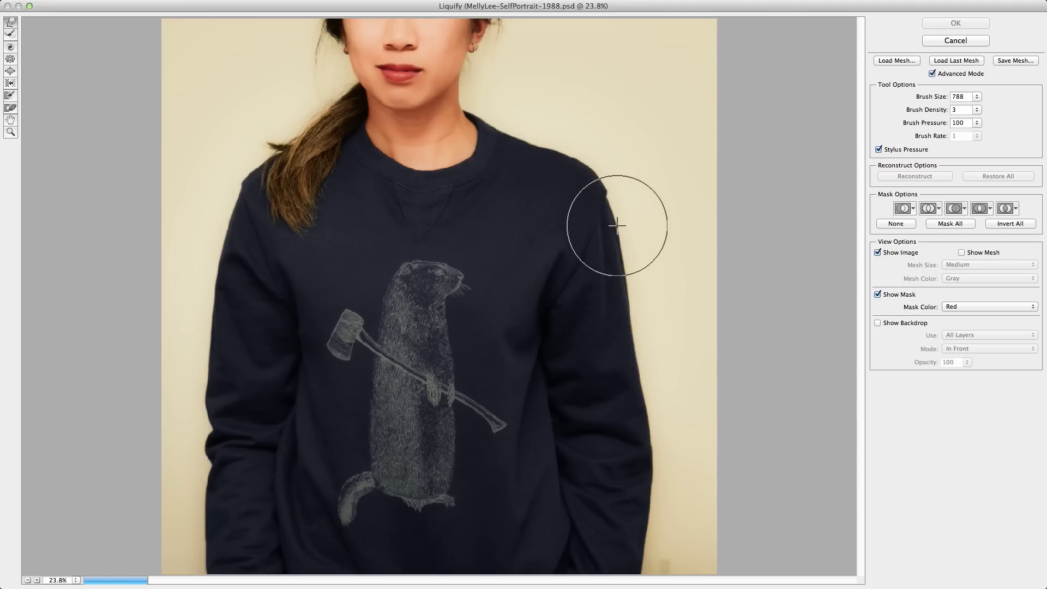
key(bracketleft)
drag(596, 209, 598, 203)
drag(637, 275, 668, 272)
drag(655, 281, 648, 299)
drag(656, 356, 669, 356)
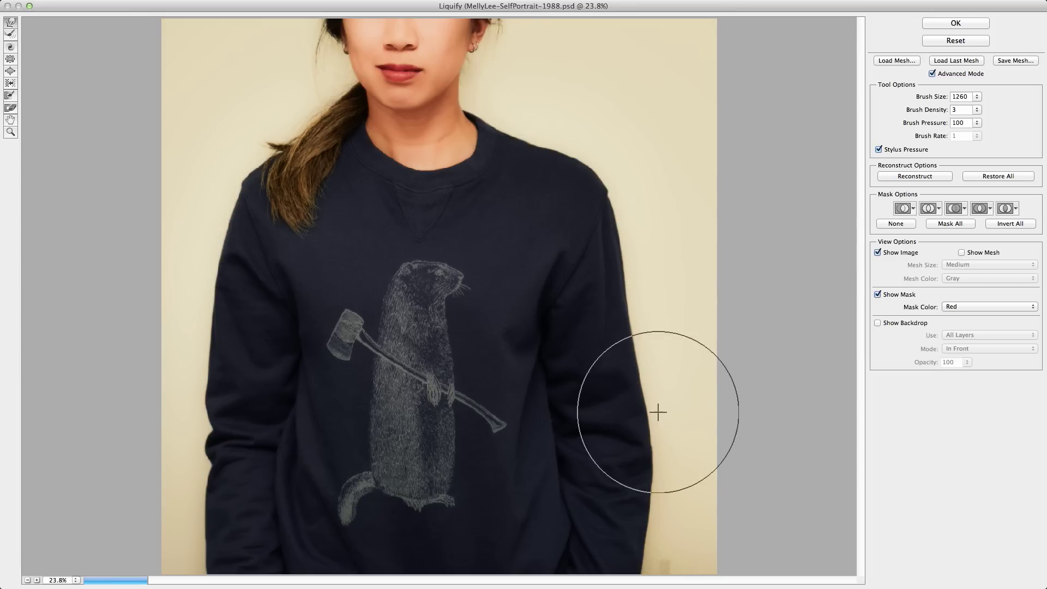
Nudge the sweater's collar with the Forward Warp tool and enlarge the brush to 1614
key(bracketleft)
drag(432, 178, 409, 175)
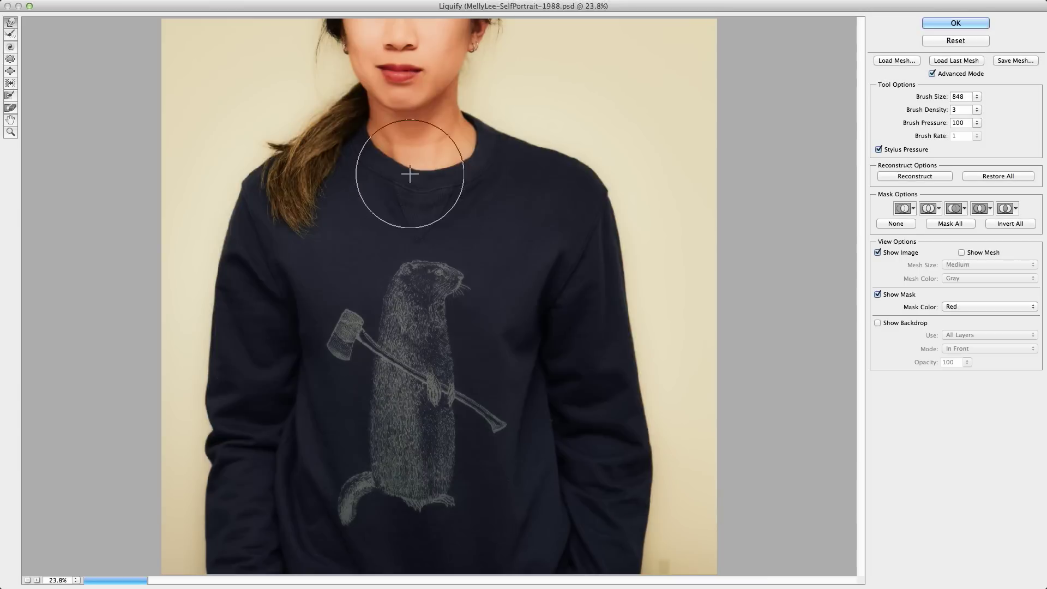
drag(664, 349, 713, 349)
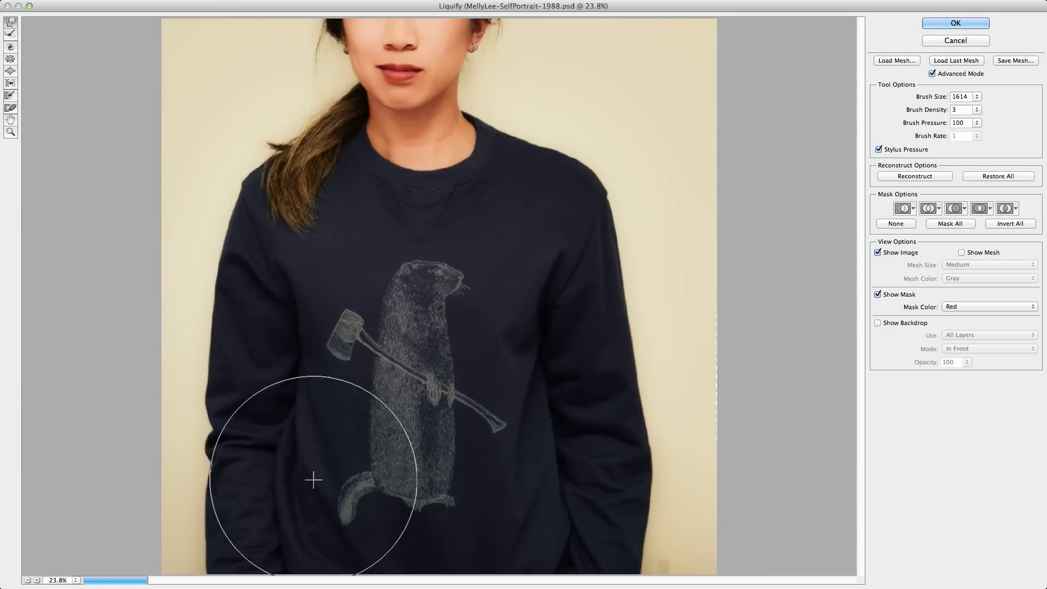
Switch to the Pucker tool and enlarge its brush to 2262 for the sweater
key(s)
key(bracketright)
key(bracketright)
key(bracketright)
key(bracketright)
key(bracketright)
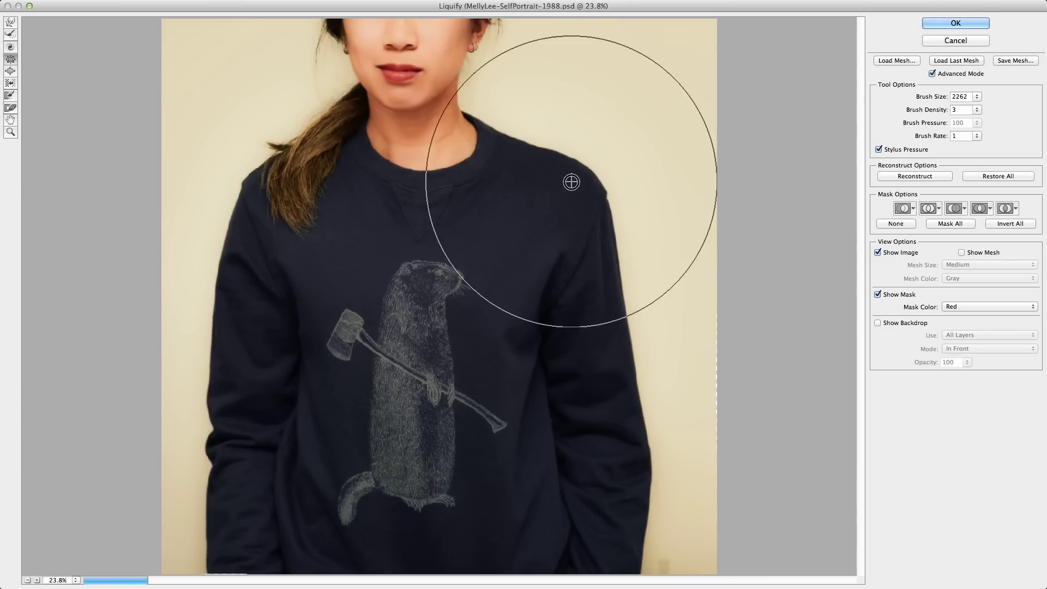
Bring the lips into close view and reduce the Liquify brush size to 297
key(w)
key(super+equal)
key(super+equal)
key(super+equal)
drag(570, 177, 559, 443)
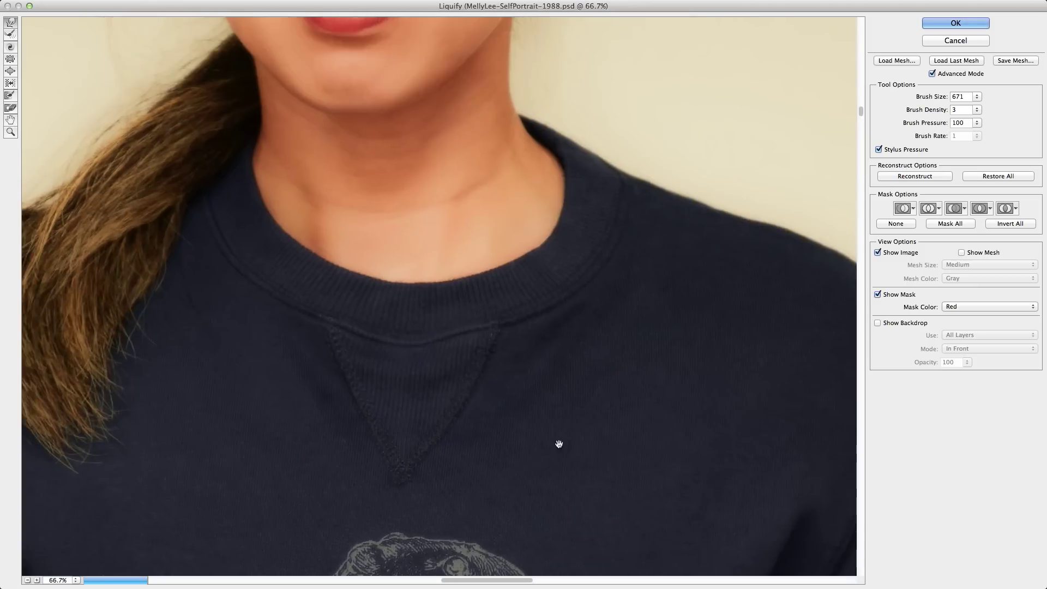
drag(523, 212, 554, 393)
key(super+equal)
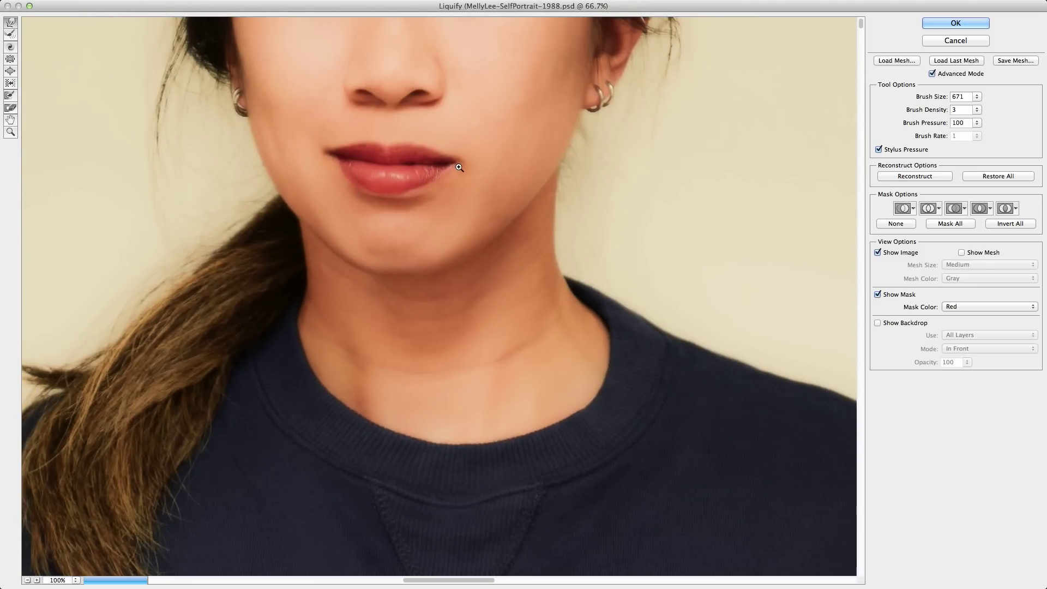
key([)
key([)
key([)
key([)
key([)
drag(375, 101, 385, 228)
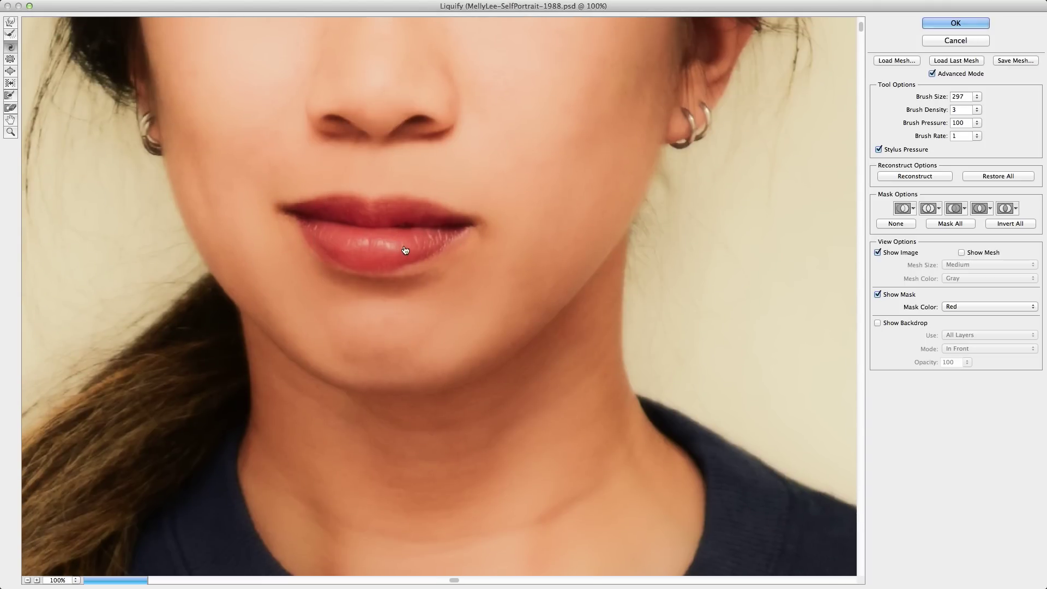
Switch to the browser and examine the lips on the Taylor Swift 1989 album cover, enlarged
key(super+Tab)
click(416, 265)
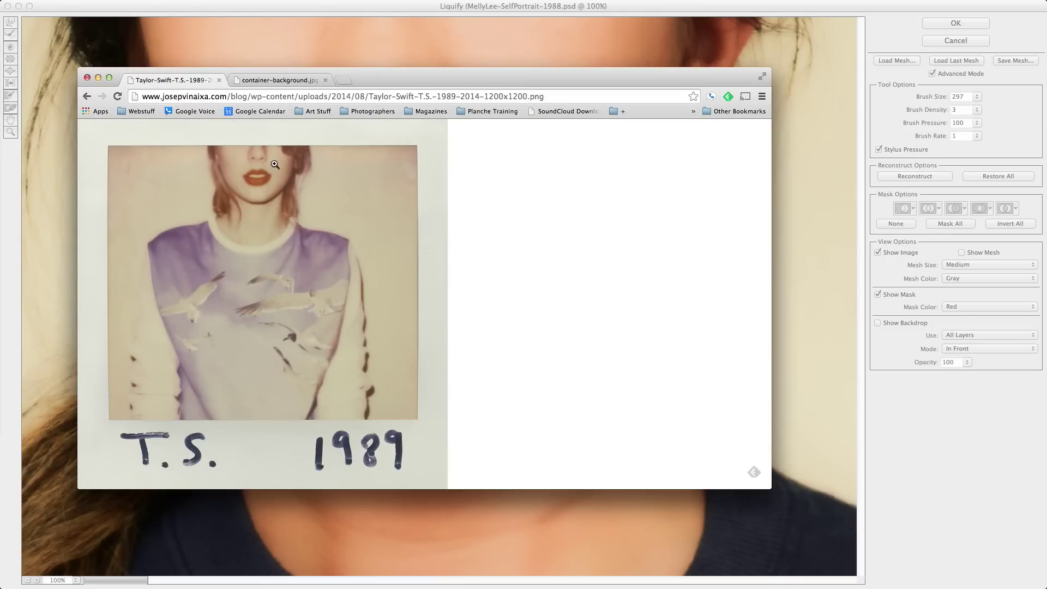
click(275, 165)
click(279, 80)
click(205, 82)
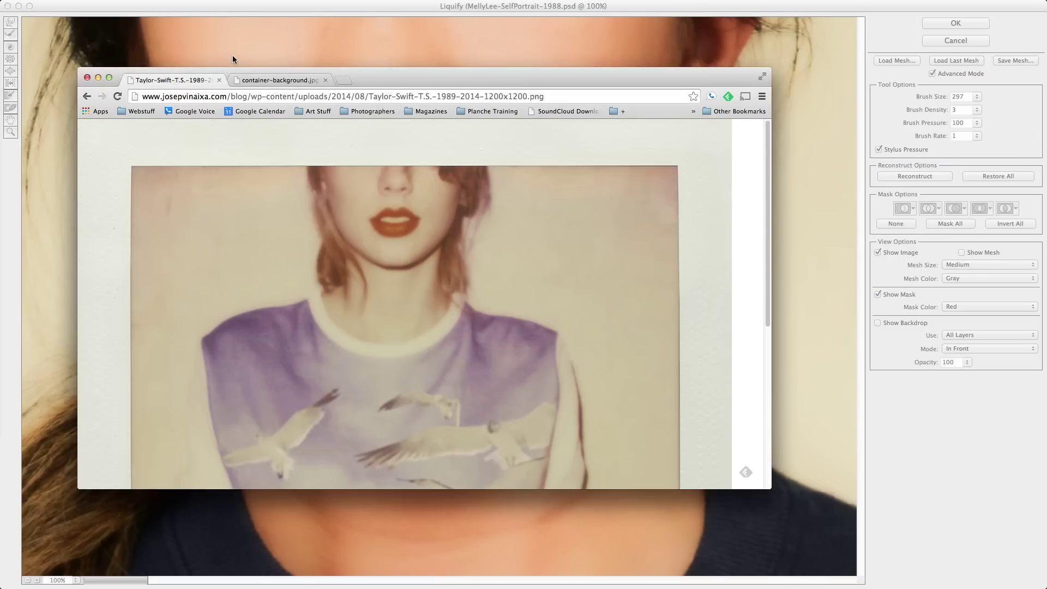
key(super+Tab)
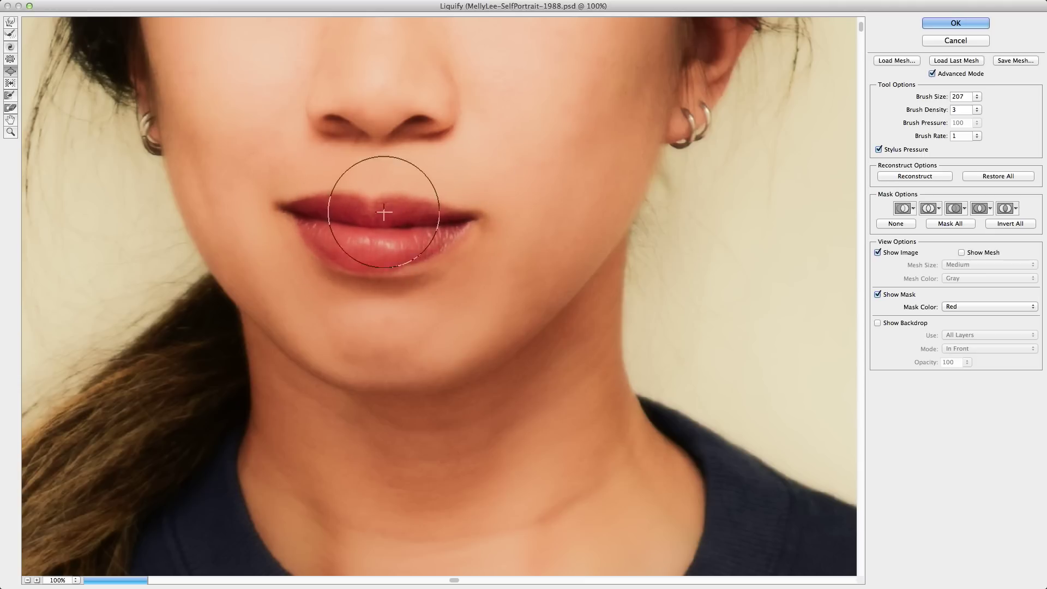
Apply the Liquify changes and toggle the Frequency Separation layer's visibility to compare before and after
key(super+0)
click(953, 26)
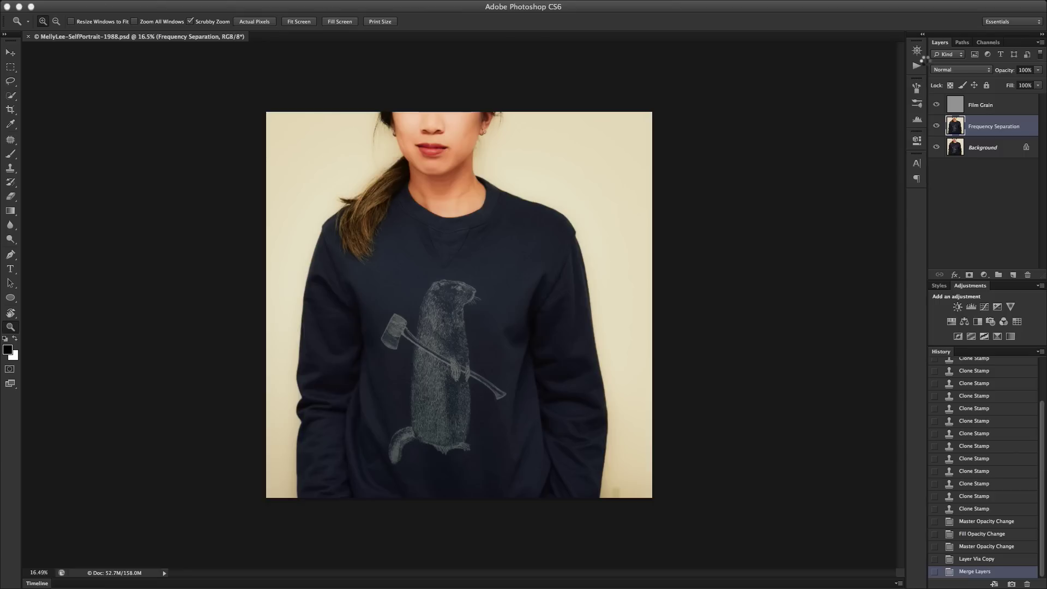
click(937, 127)
click(936, 128)
Patch and clone over the dark irregularity along the line between the lips on the Frequency Separation layer
drag(437, 137, 533, 93)
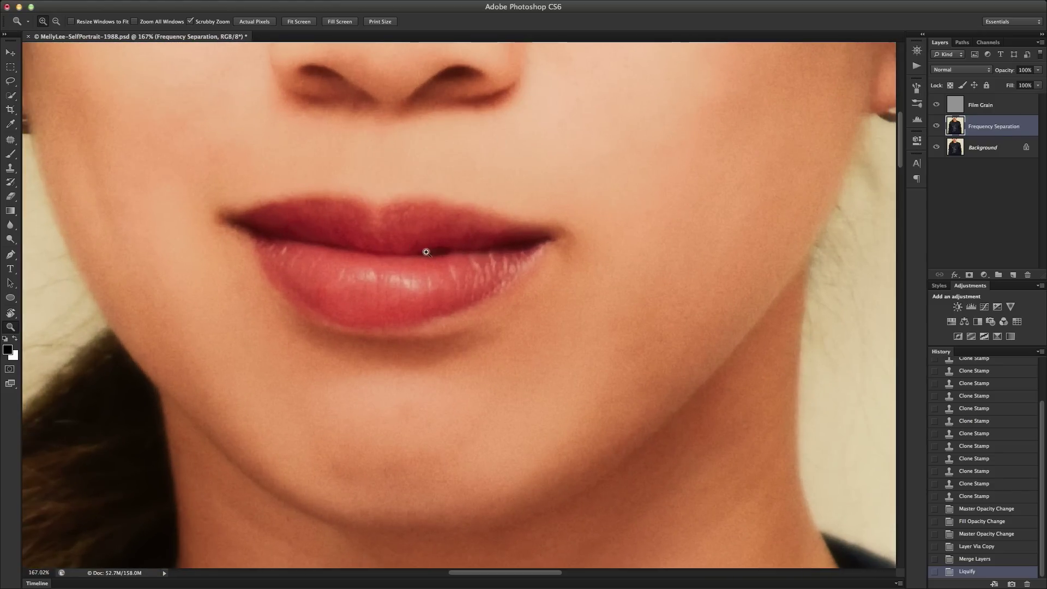
drag(426, 251, 436, 252)
key(s)
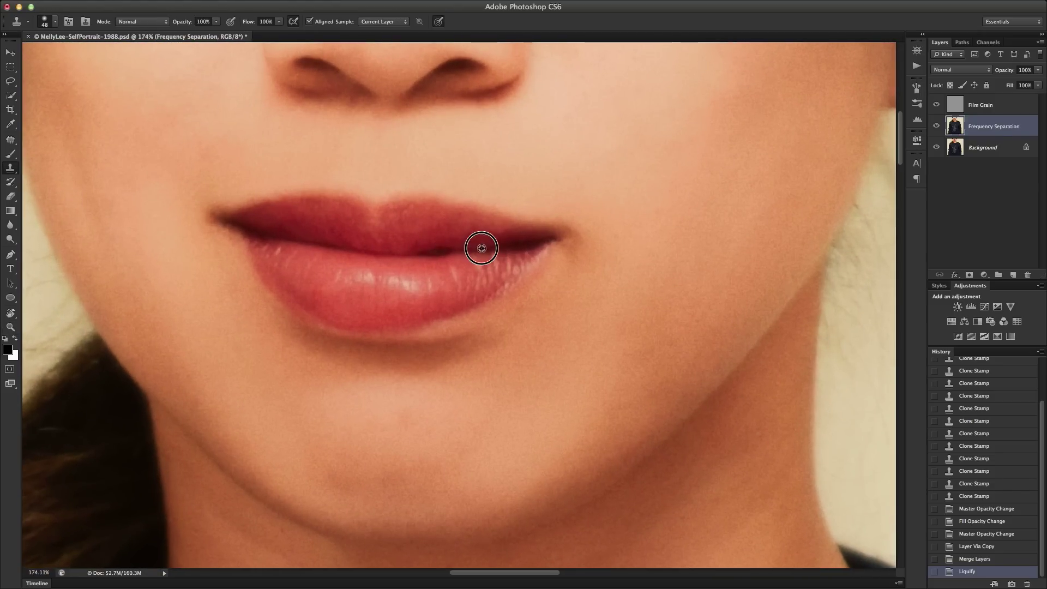
key(j)
drag(463, 244, 472, 252)
key(super+z)
key(super+d)
key(s)
click(434, 253)
click(419, 254)
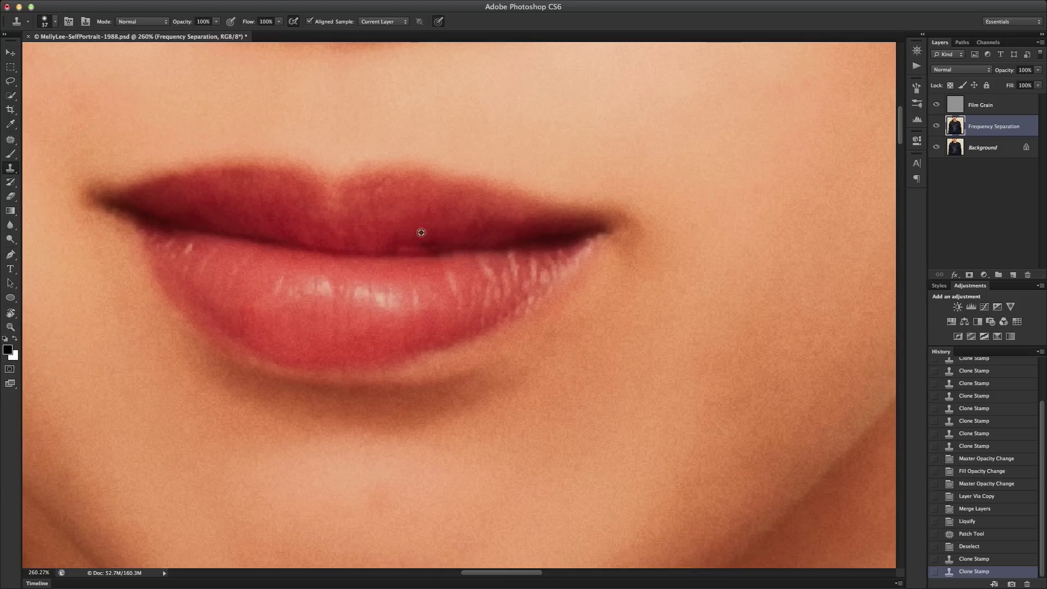
Retouch the marks on the right half of the upper lip with the Spot Healing Brush
key(z)
key(shift+j)
key(shift+j)
key(shift+j)
key(shift+j)
mouse_move(521, 217)
mouse_down()
mouse_move(510, 218)
mouse_move(511, 248)
mouse_up()
click(456, 245)
click(451, 231)
Try to clone along the lip line inside a selection made from the closed Pen path
key(z)
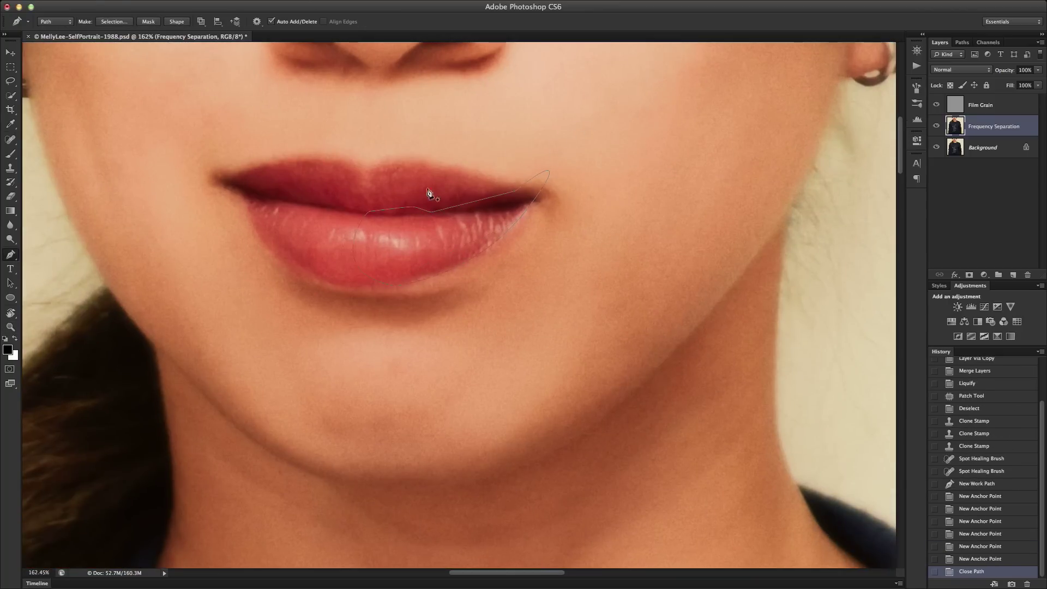
right_click(449, 205)
click(482, 269)
key(Return)
key(s)
click(449, 207)
click(526, 207)
key(alt+super+z)
key(alt+super+z)
alt+click(390, 281)
click(534, 211)
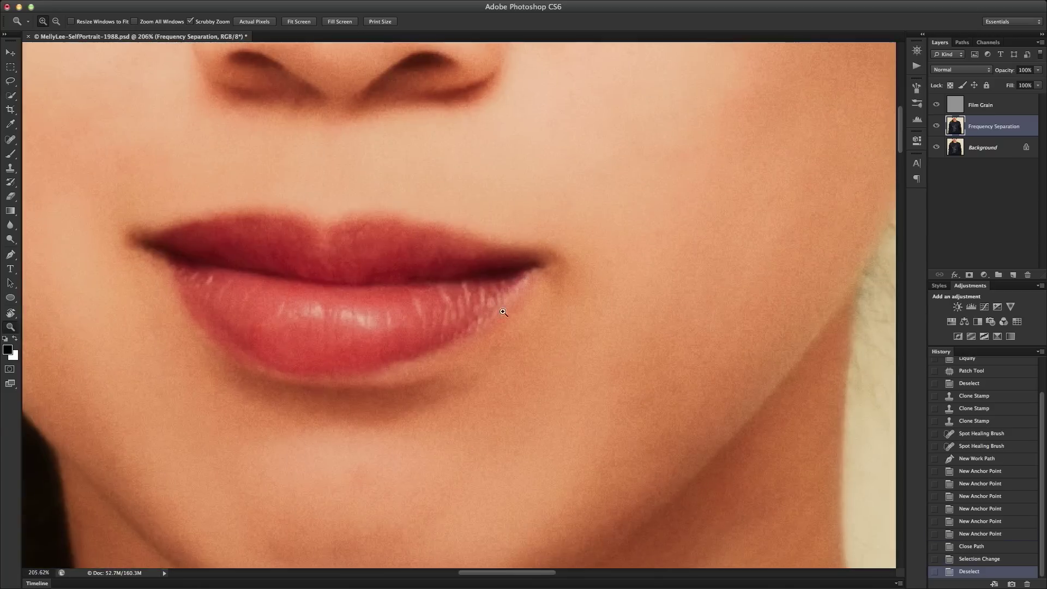
Outline the right half of the lower lip with a closed Pen path and convert it to a selection
click(493, 256)
click(378, 266)
key(alt+super+z)
key(alt+super+z)
click(367, 373)
right_click(409, 343)
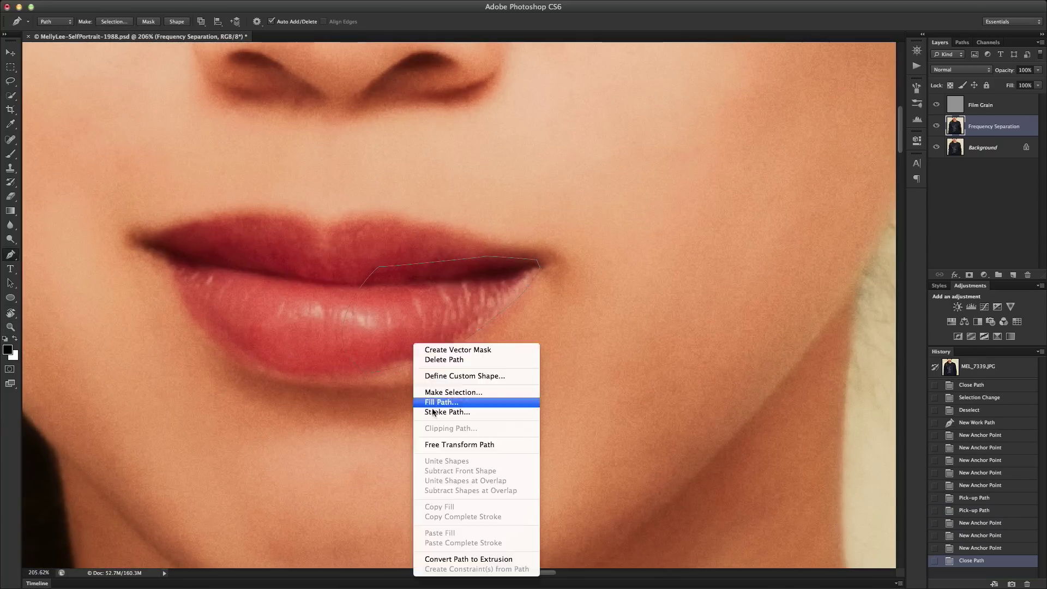
click(453, 393)
key(Return)
Clone inside the selection to clean up the lower lip's right edge
key(s)
mouse_move(417, 363)
mouse_down()
mouse_move(482, 328)
mouse_move(417, 328)
mouse_up()
key(alt+super+z)
drag(483, 326, 367, 374)
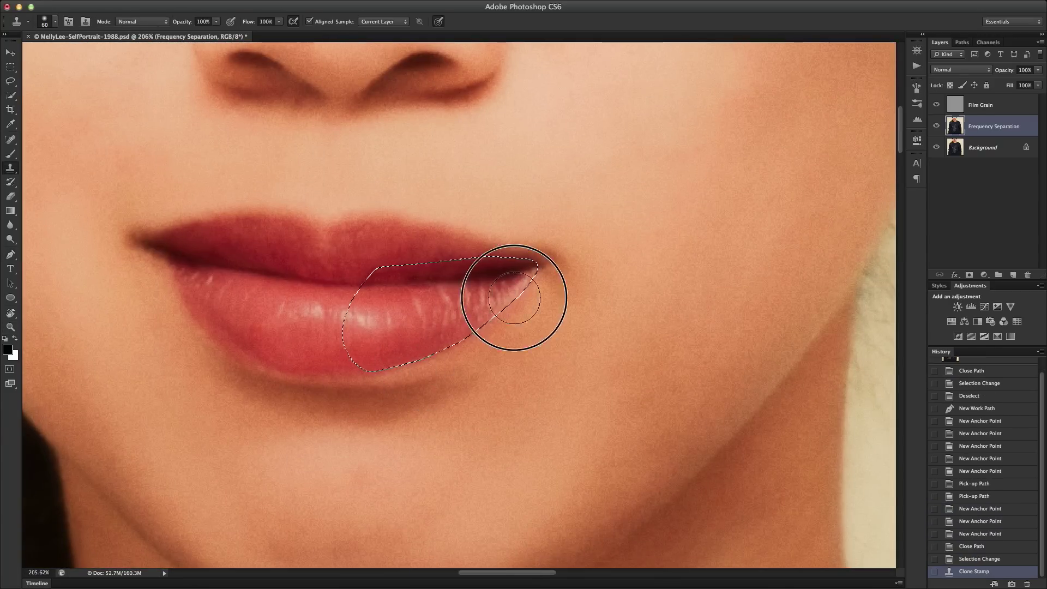
scroll(525, 289, up, 4)
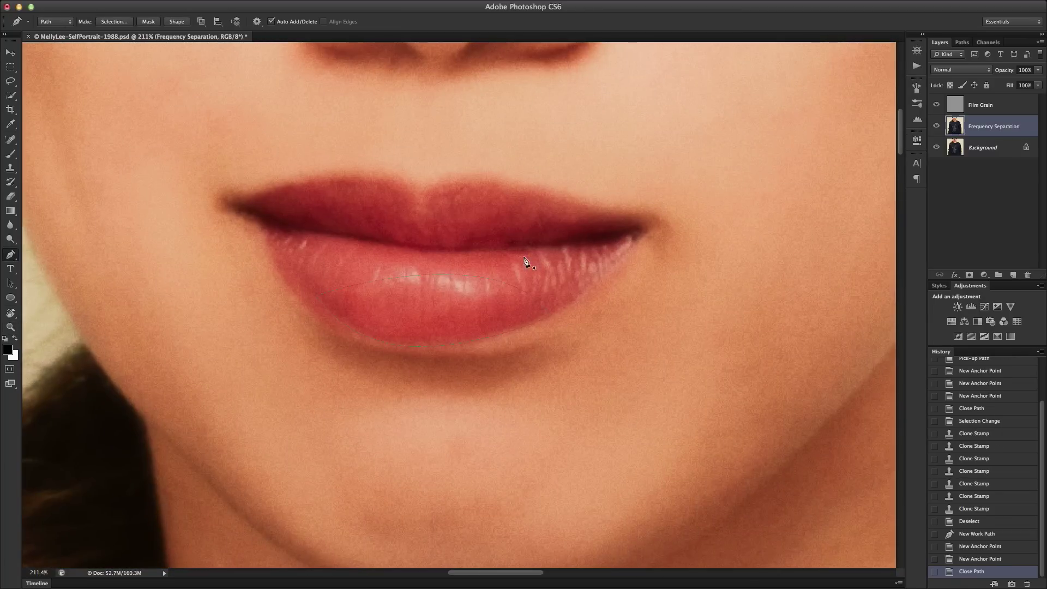
Convert the closed path on the lower lip to a selection and get the Clone Stamp ready for retouching within it
key(s)
key(p)
right_click(507, 294)
click(548, 344)
key(Return)
key(s)
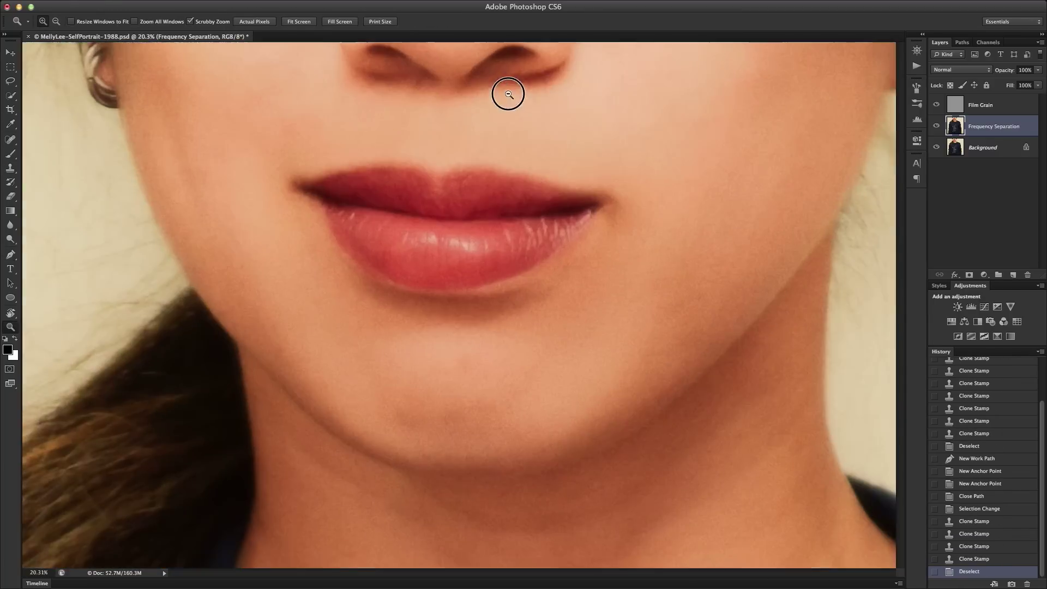
Get the Clone Stamp ready for further retouching of the lips
mouse_move(420, 164)
mouse_down()
mouse_move(402, 162)
mouse_move(434, 187)
mouse_up()
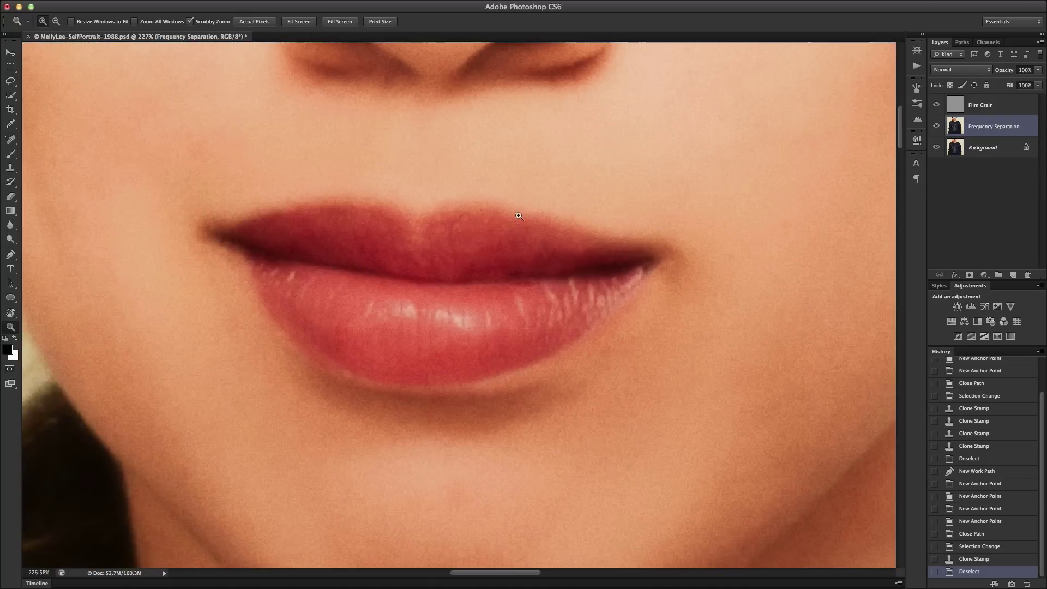
key(s)
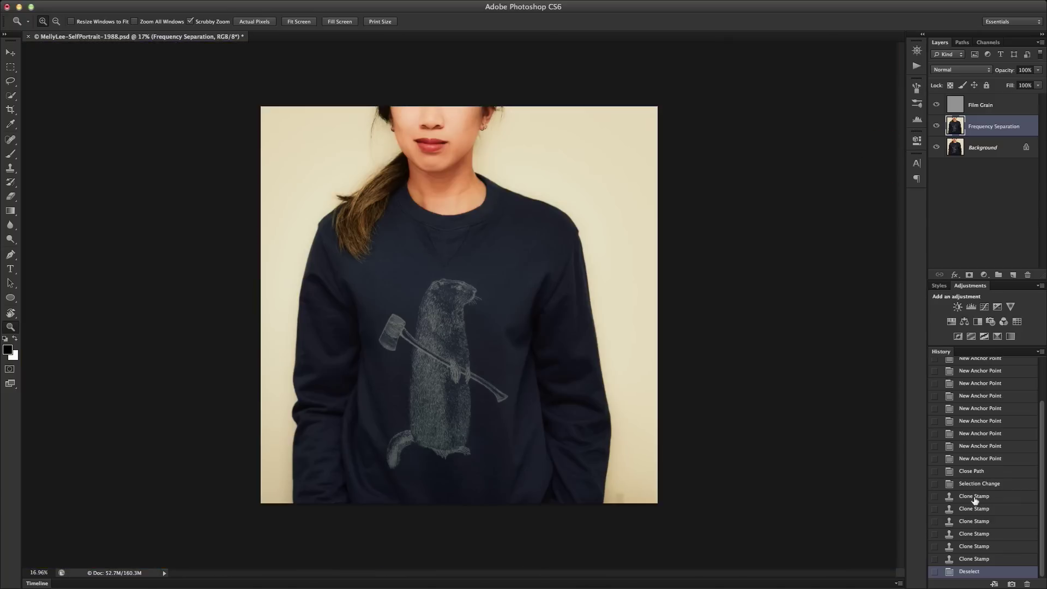
Compare the retouched lips with an earlier history state, at full view and close up on the face
scroll(974, 571, up, 5)
click(980, 385)
scroll(1006, 522, down, 5)
click(1003, 569)
key(super+plus)
key(super+plus)
scroll(594, 332, up, 5)
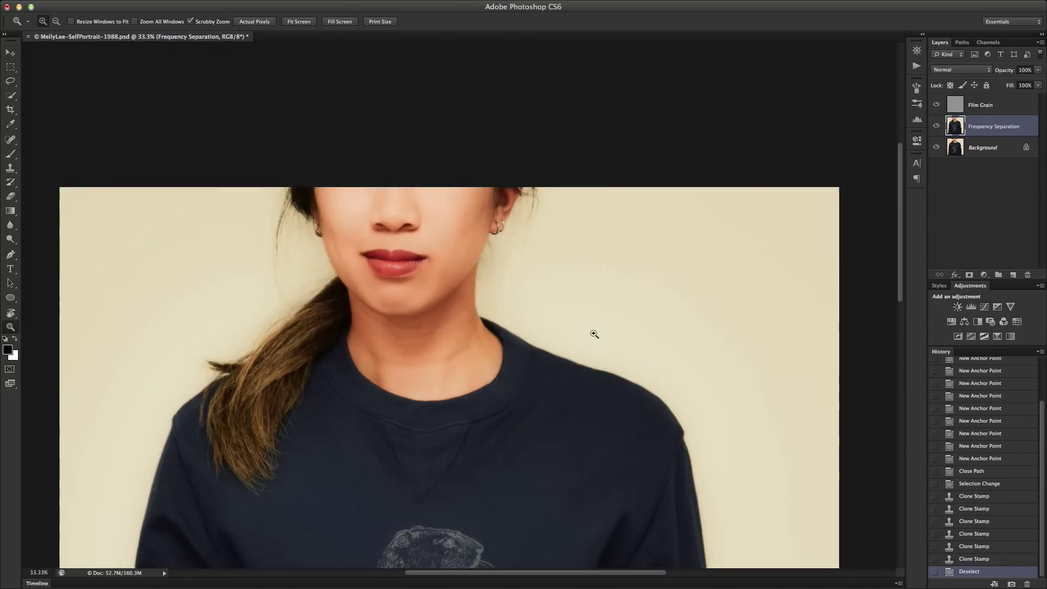
click(968, 484)
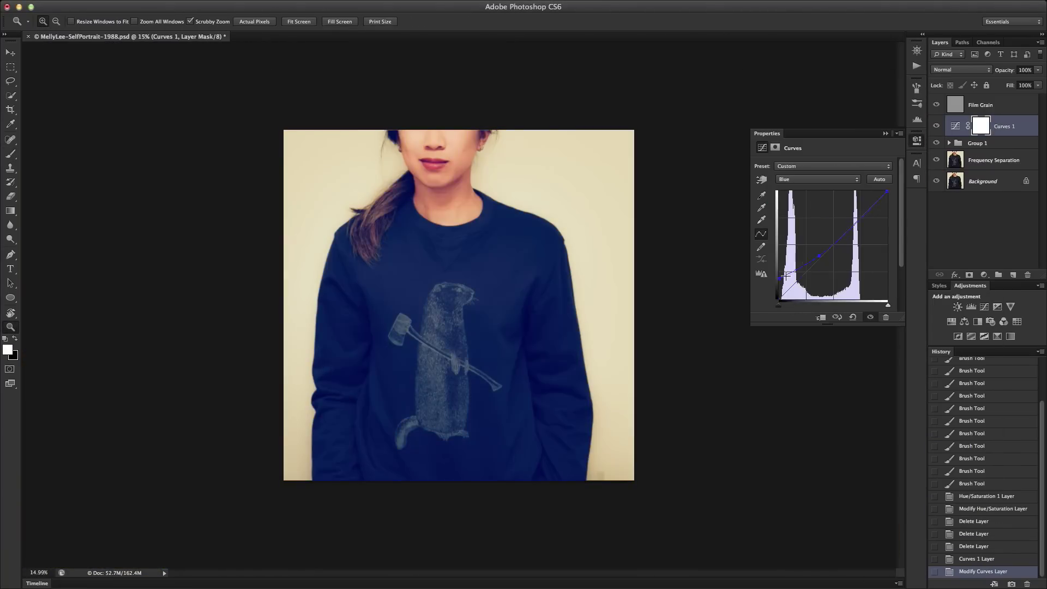
Try to shift the portrait's colour by adjusting the green shadows and red highlights in the Curves layer
click(831, 179)
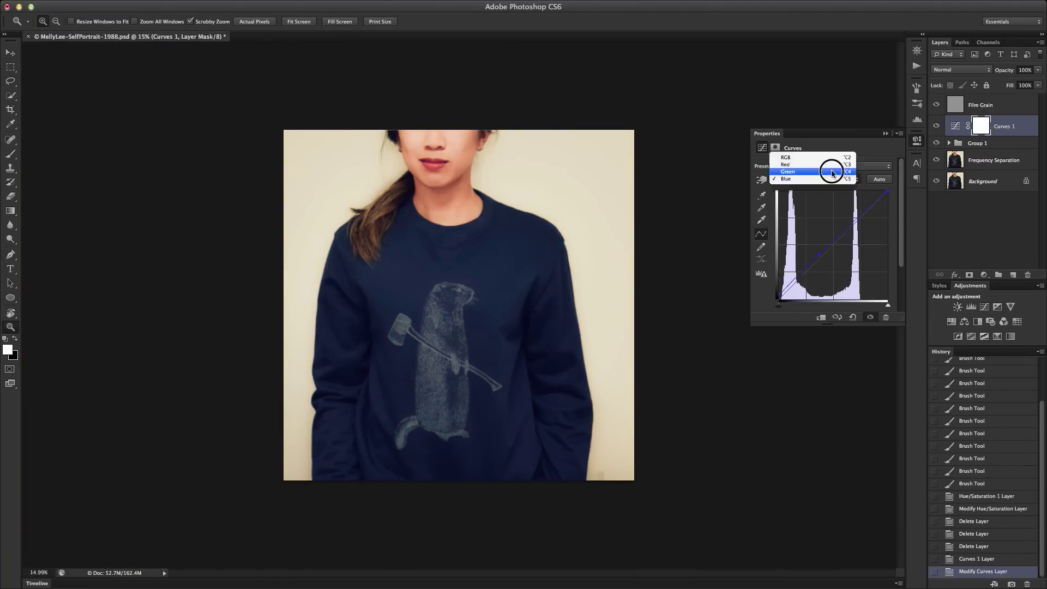
click(831, 162)
click(831, 179)
click(831, 188)
mouse_move(780, 304)
mouse_down()
mouse_move(788, 308)
mouse_move(779, 306)
mouse_up()
click(851, 178)
click(849, 171)
drag(887, 190, 892, 198)
click(850, 179)
click(849, 194)
click(954, 126)
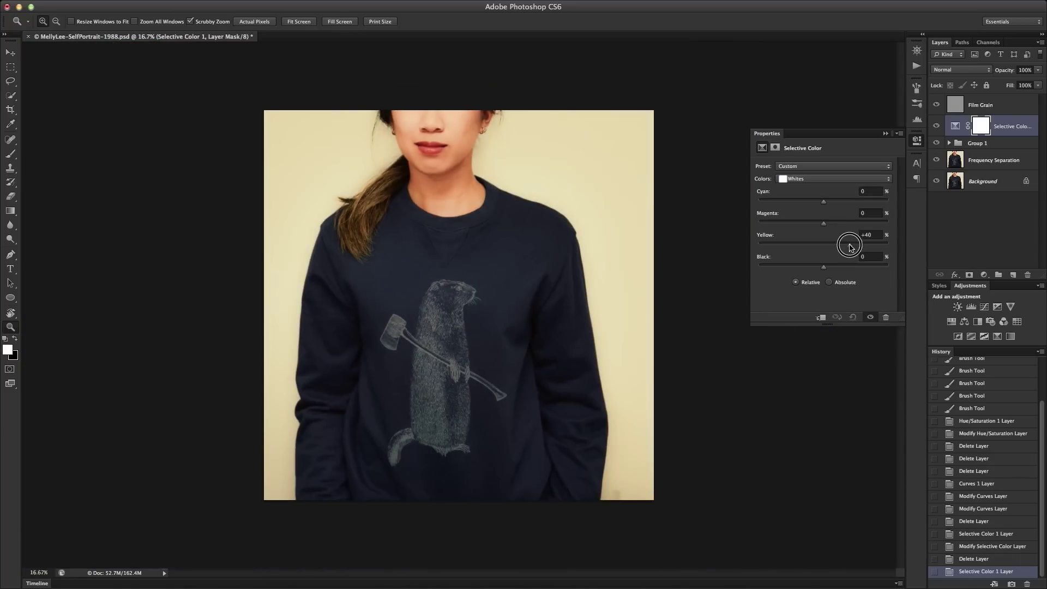
Increase the magenta in the Selective Color adjustment
drag(829, 223, 846, 224)
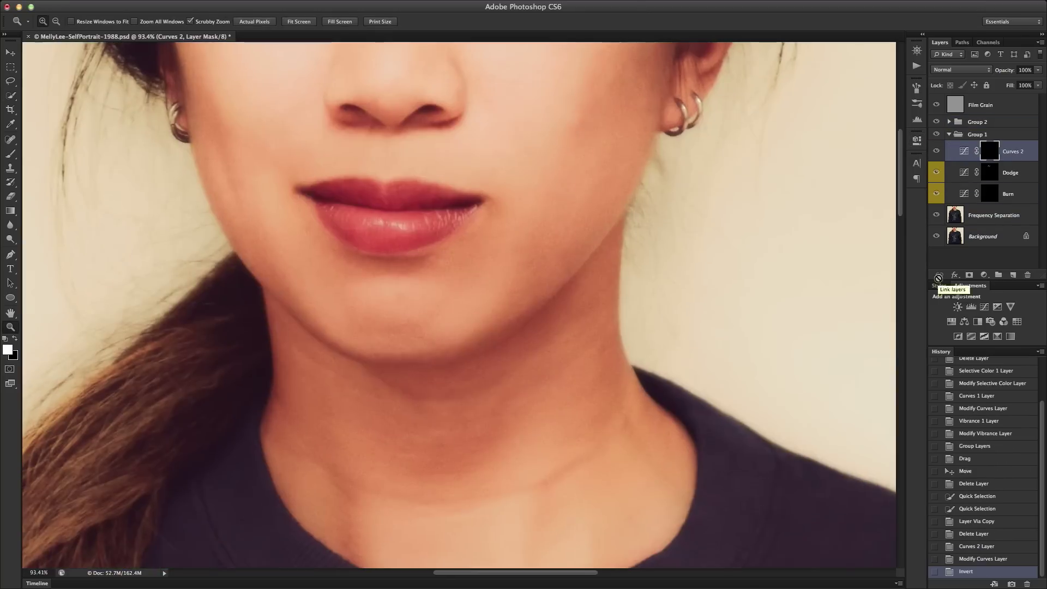
Paint over the lips with the Brush on the inverted Curves 2 mask and check the coverage with the mask overlay
key(b)
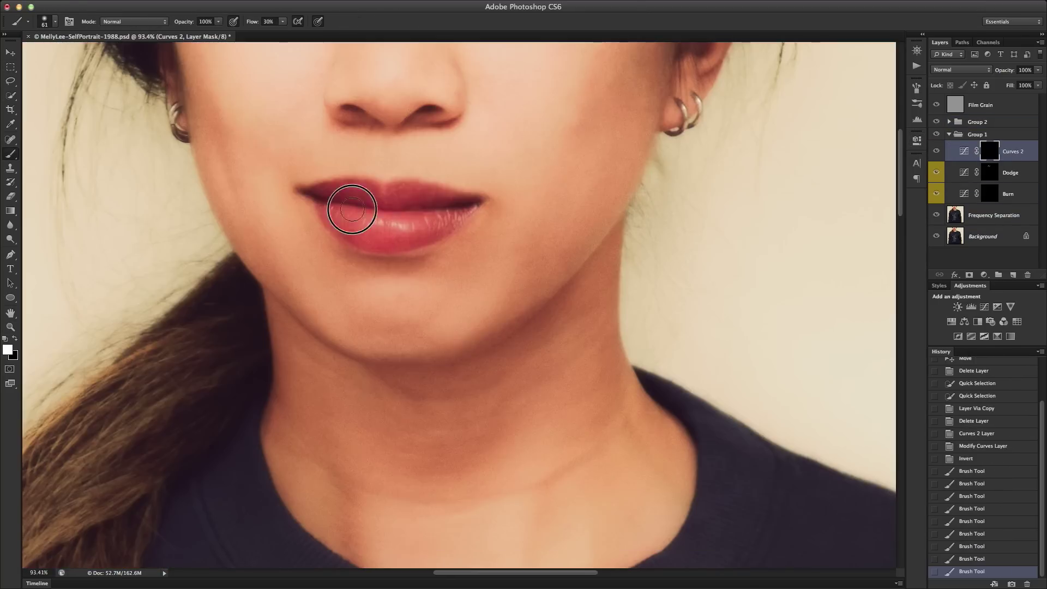
key(backslash)
key(backslash)
key(z)
drag(652, 233, 482, 428)
Adjust the Curves 2 curve to fine-tune the lip colour
double_click(964, 151)
drag(854, 227, 825, 258)
double_click(961, 153)
key(super+plus)
key(super+plus)
key(super+plus)
key(super+plus)
key(super+z)
double_click(962, 152)
double_click(963, 152)
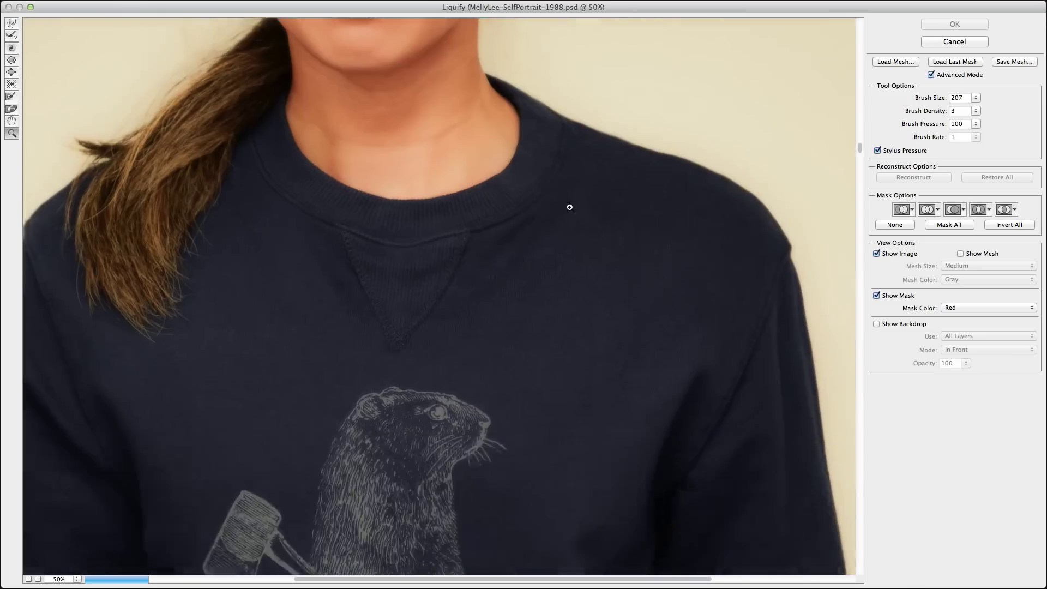
scroll(332, 145, up, 10)
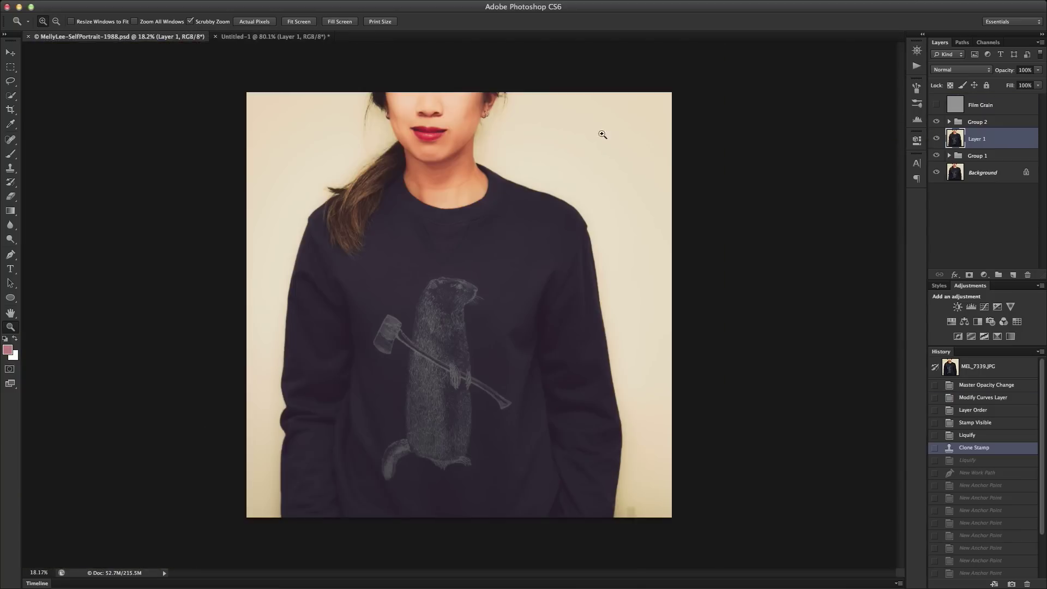
Duplicate the retouched Layer 1
key(ctrl+j)
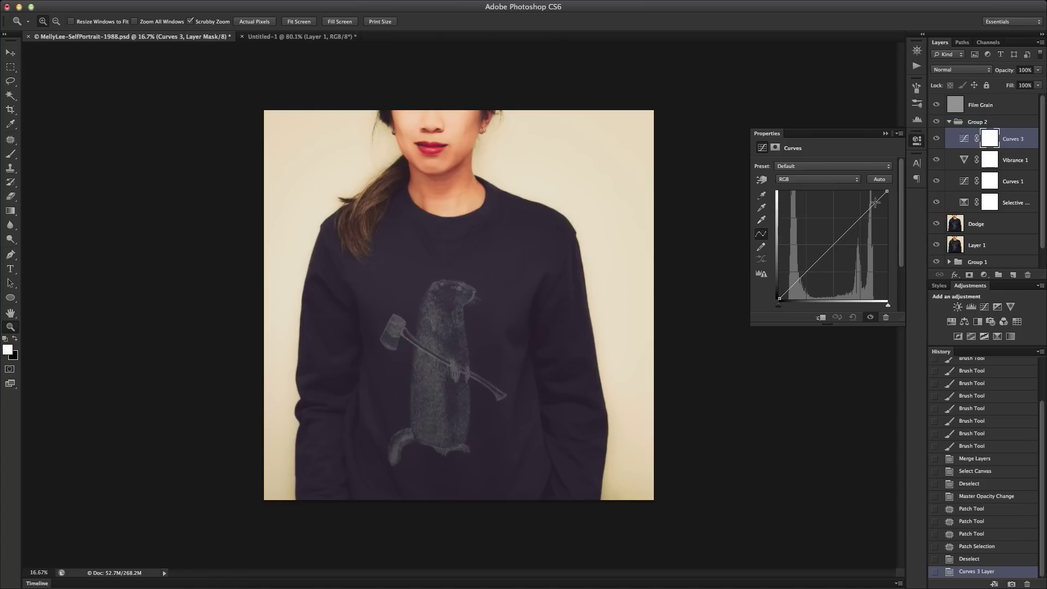
Lower the green highlights in the Curves 3 adjustment, darken the shadows slightly, and invert its layer mask
key(alt+4)
drag(887, 191, 858, 226)
click(853, 180)
click(853, 171)
click(853, 180)
click(852, 171)
drag(795, 284, 794, 286)
key(super+i)
Draw radial gradients from the head and chest downward on the Curves 3 mask to keep the colour cast off the centre
key(super+Tab)
key(super+Tab)
key(g)
click(113, 22)
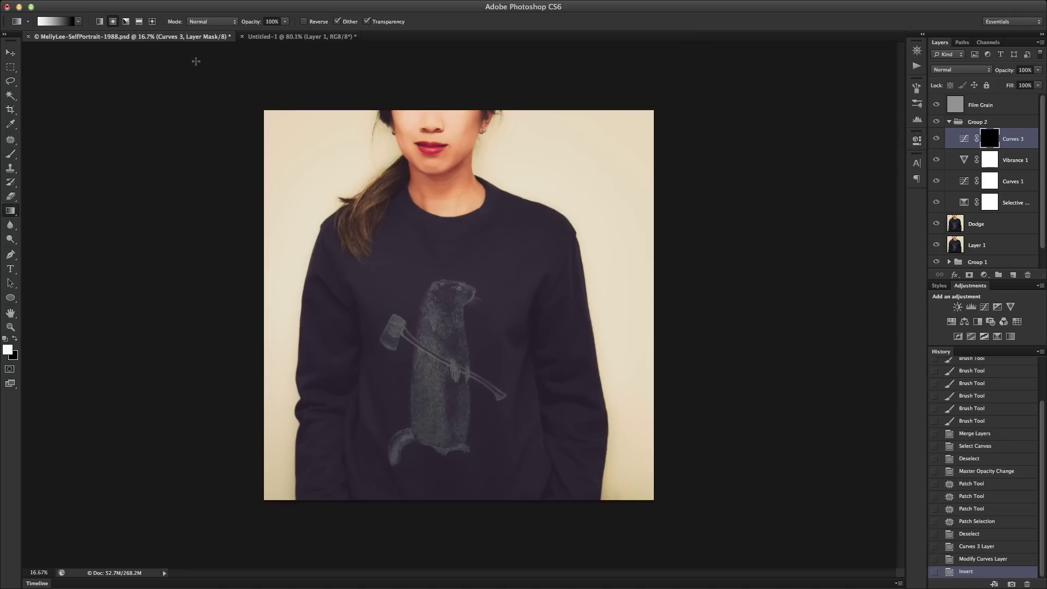
key(x)
key(backslash)
drag(444, 111, 428, 514)
drag(468, 465, 457, 495)
drag(456, 127, 426, 499)
drag(454, 218, 442, 561)
key(backslash)
key(x)
Lower the highlight end of the Curves 3 adjustment, work on its green channel, and compare the image with and without it
double_click(963, 139)
drag(885, 192, 871, 209)
click(817, 178)
click(813, 189)
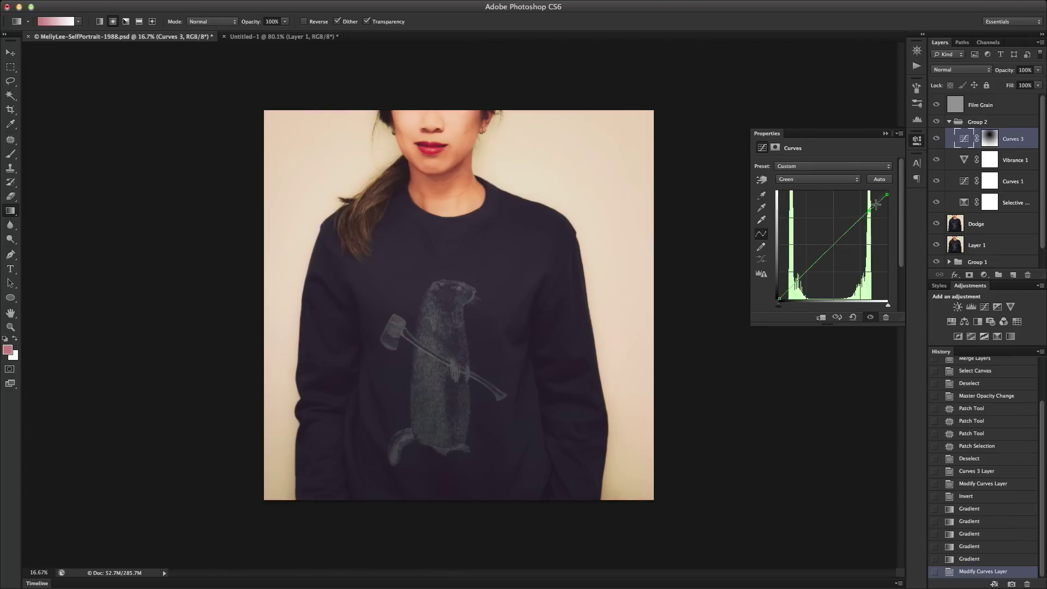
click(937, 139)
click(937, 139)
key(super+Tab)
key(super+Tab)
Paint black with a soft brush at 10% flow over the sweater on the Curves 3 mask, with the mask overlay shown
key(backslash)
click(989, 139)
key(b)
drag(455, 326, 528, 321)
key(shift+1)
mouse_move(438, 373)
mouse_down()
mouse_move(345, 461)
mouse_move(547, 414)
mouse_move(537, 455)
mouse_up()
drag(537, 456, 360, 459)
drag(360, 458, 364, 554)
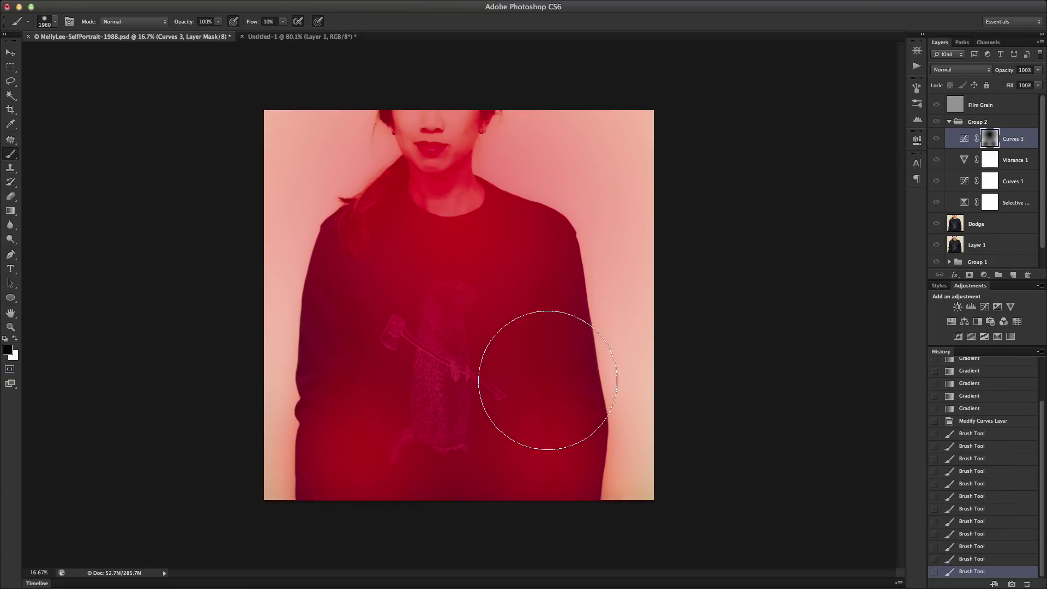
Undo the last two mask strokes and repaint the Curves 3 mask down the middle and lower sweater
key(x)
key(backslash)
key(super+alt+z)
key(super+alt+z)
drag(449, 301, 506, 489)
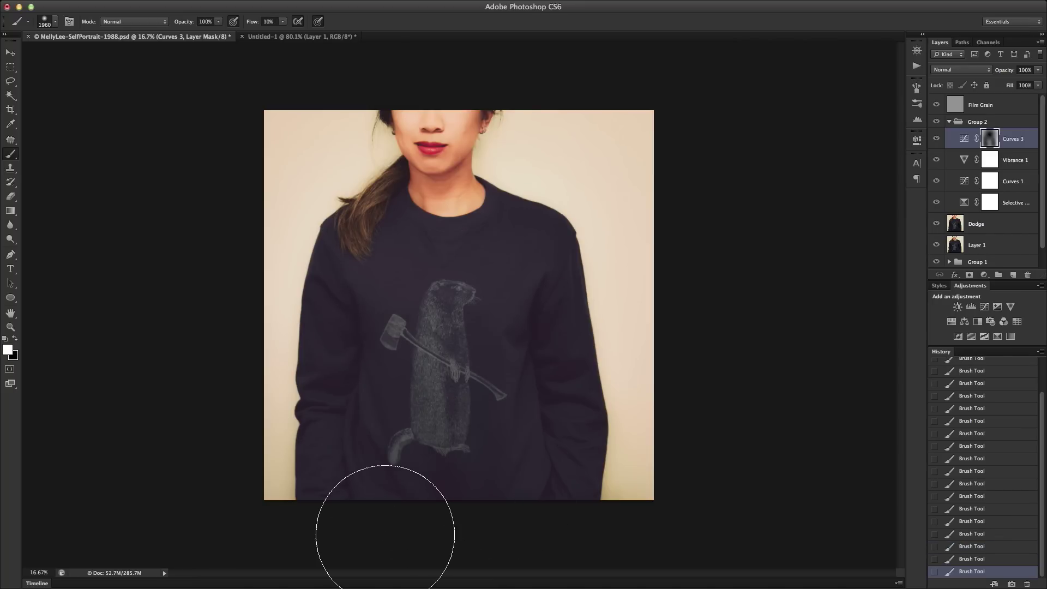
click(15, 339)
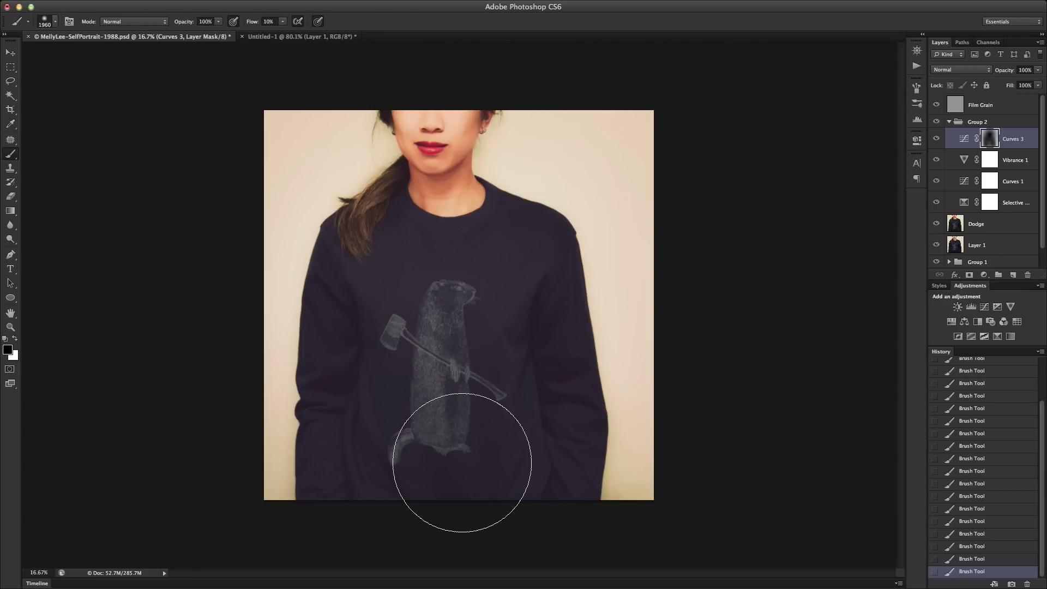
Add a Curves layer above Group 2 with raised midtones and lifted blacks, and set its blend mode to Screen
click(948, 123)
click(949, 123)
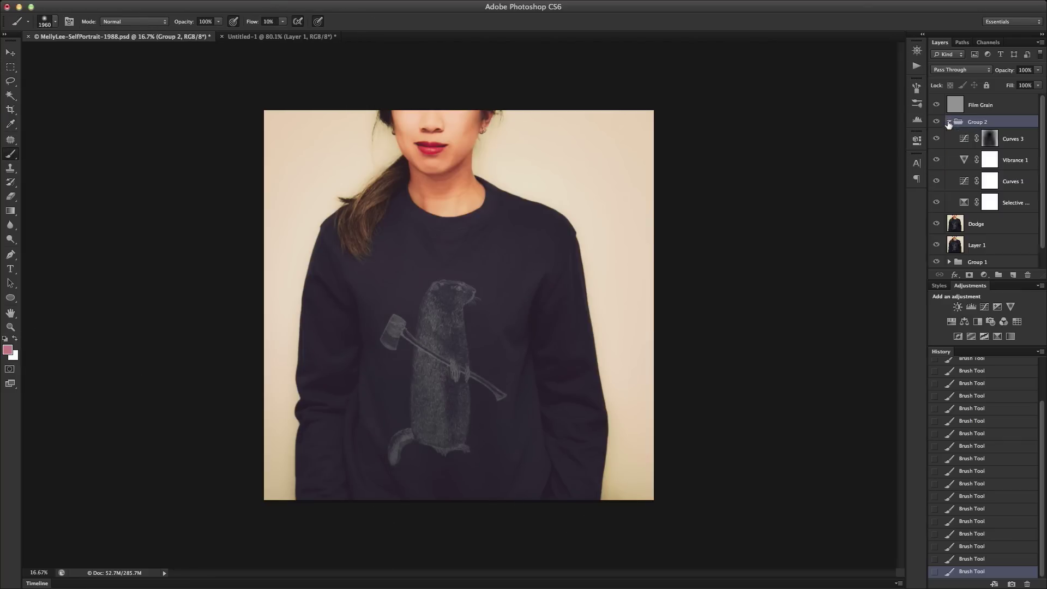
click(949, 123)
click(984, 307)
drag(833, 243, 837, 227)
drag(776, 301, 770, 295)
click(961, 70)
click(957, 142)
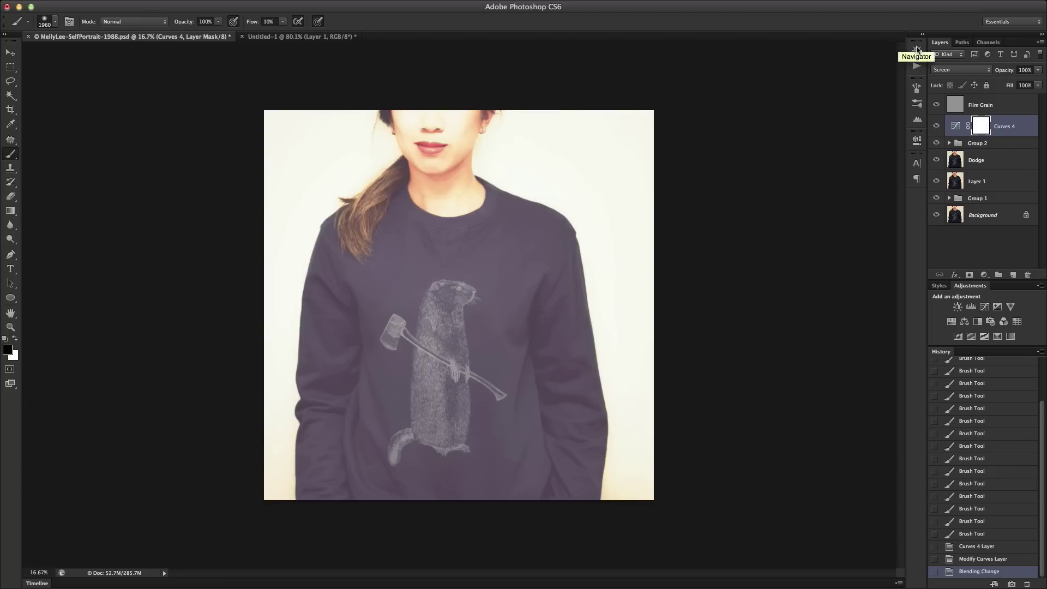
Reduce the Curves 4 layer's opacity to 20%
key(v)
key(5)
key(3)
key(2)
Draw radial gradients on the Curves 4 mask outward from the face and upper body, and invert the mask repeatedly to compare
key(g)
drag(444, 137, 443, 305)
drag(462, 158, 463, 349)
drag(443, 163, 439, 435)
drag(445, 145, 447, 57)
key(ctrl+i)
key(ctrl+i)
key(ctrl+i)
key(ctrl+i)
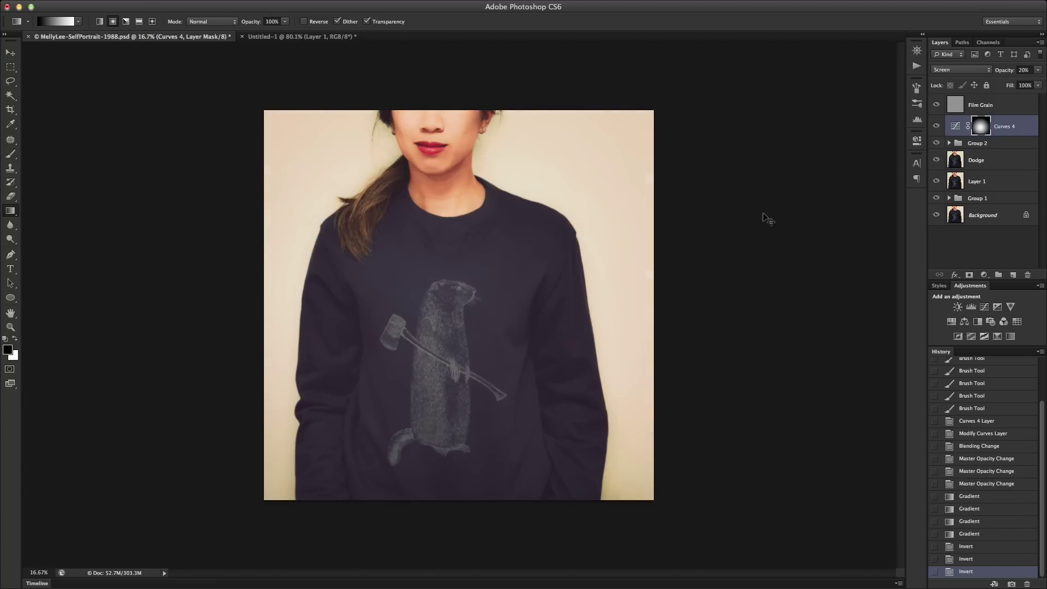
Redraw the Curves 4 mask gradient from the upper chest to the top edge, invert it, and compare with the Untitled-1 document
drag(441, 250, 445, 109)
key(super+i)
click(264, 38)
click(174, 38)
key(super+i)
key(super+i)
Add another Curves layer above Curves 4, raising the midtones and lifting the blacks slightly
click(985, 307)
drag(841, 238, 845, 228)
drag(779, 299, 778, 297)
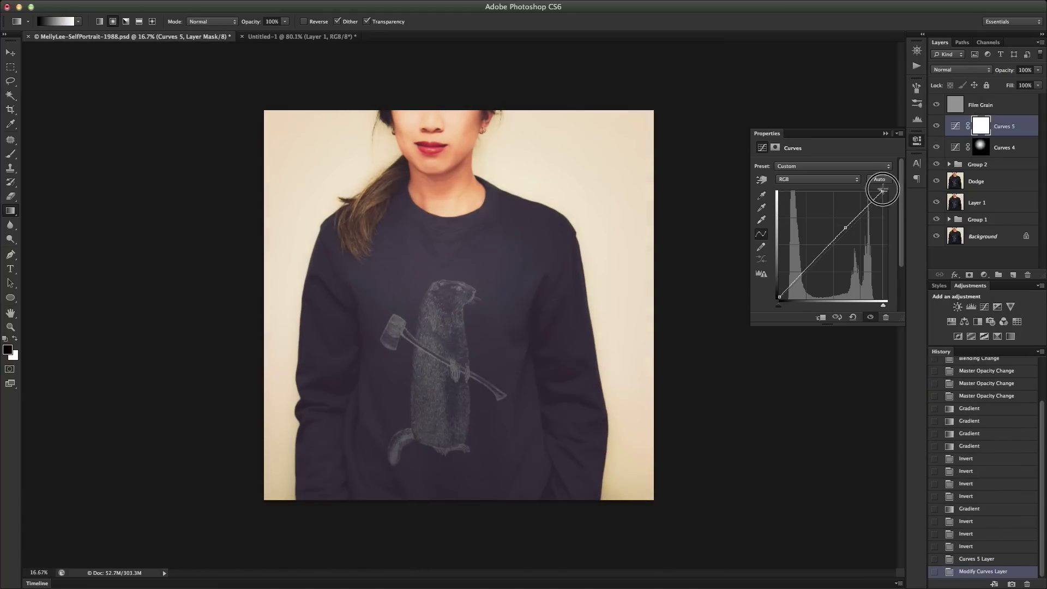
Group the two top Curves layers and reduce the group's fill and opacity
shift+click(1014, 148)
key(super+g)
click(1037, 86)
drag(1039, 100, 1029, 100)
click(1038, 70)
mouse_move(1039, 84)
mouse_down()
mouse_move(1029, 86)
mouse_move(1038, 85)
mouse_up()
Group all layers between Film Grain and Background, and compare the edit with the original and the Untitled-1 document
click(968, 211)
click(986, 189)
shift+click(991, 124)
key(super+g)
click(938, 121)
click(938, 122)
click(319, 36)
click(203, 37)
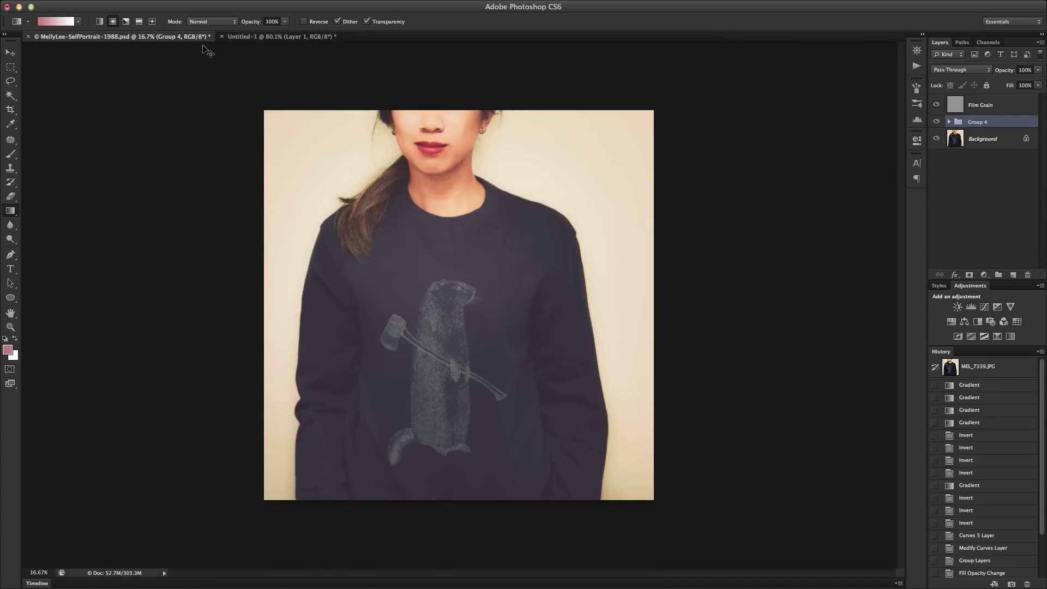
Save the portrait document and open polaroidframe.psd
click(190, 202)
click(610, 201)
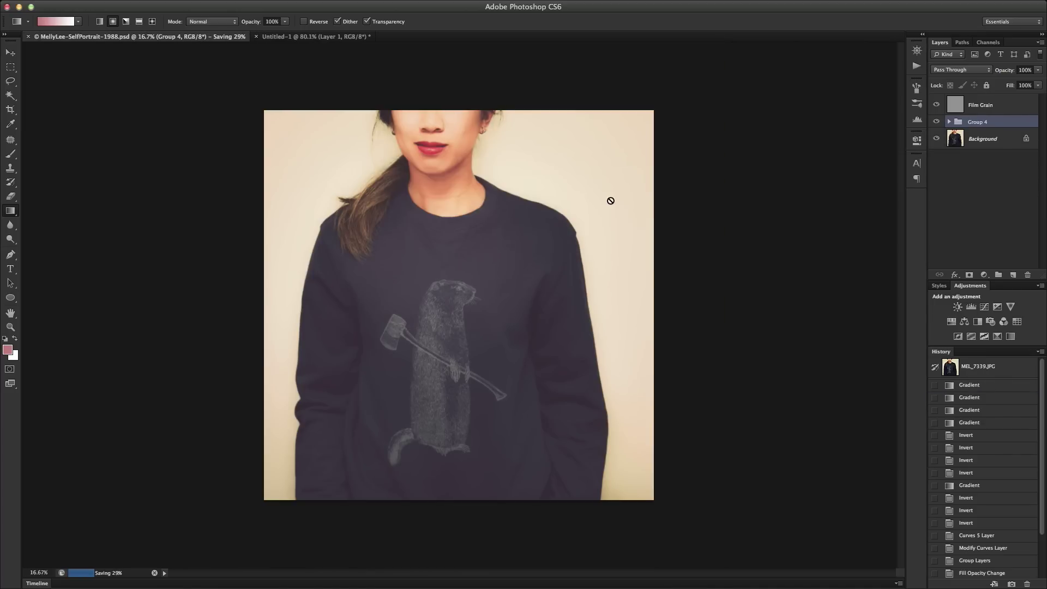
key(super+o)
double_click(347, 96)
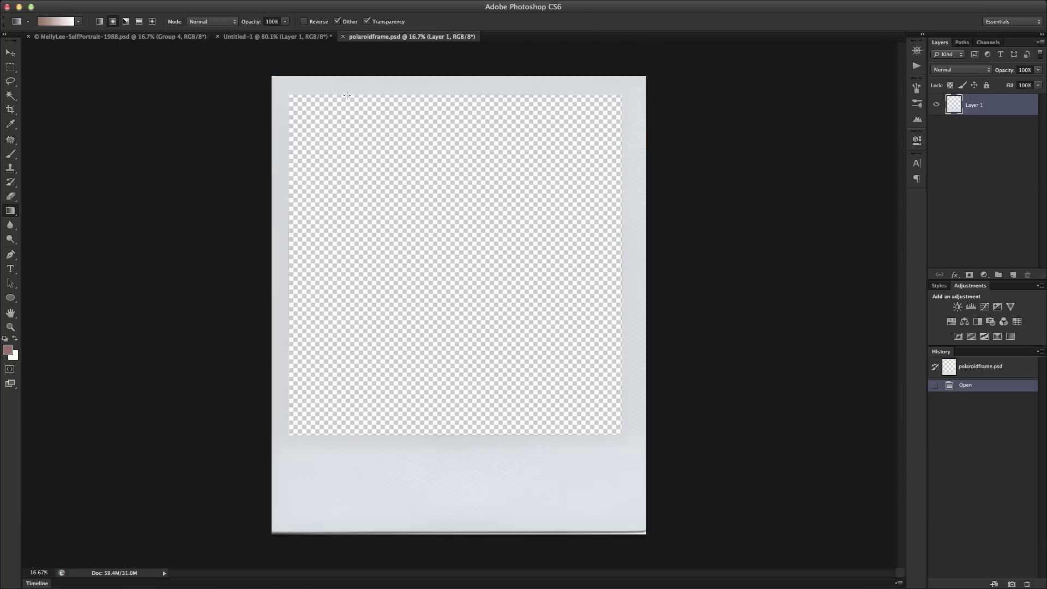
Flatten the portrait and copy its image into polaroidframe.psd as a new layer
click(160, 36)
click(1041, 46)
click(965, 288)
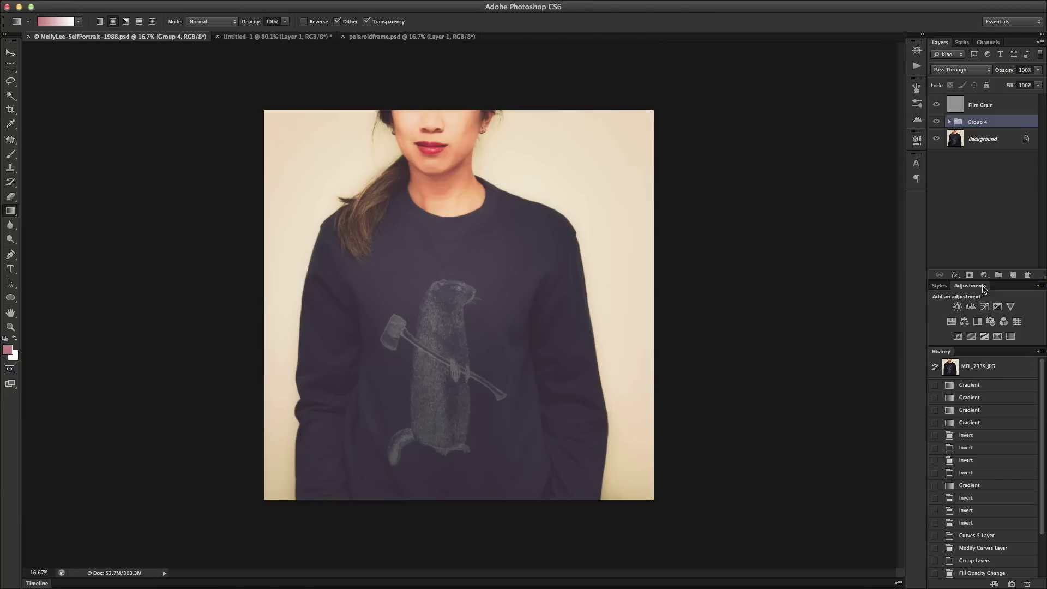
drag(174, 40, 73, 150)
drag(991, 110, 588, 151)
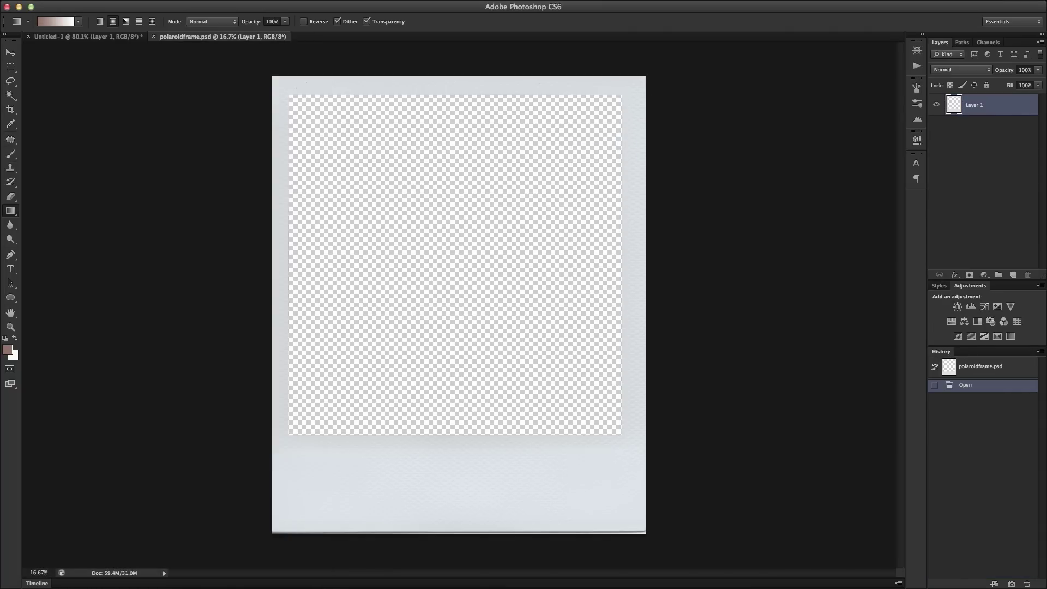
key(i)
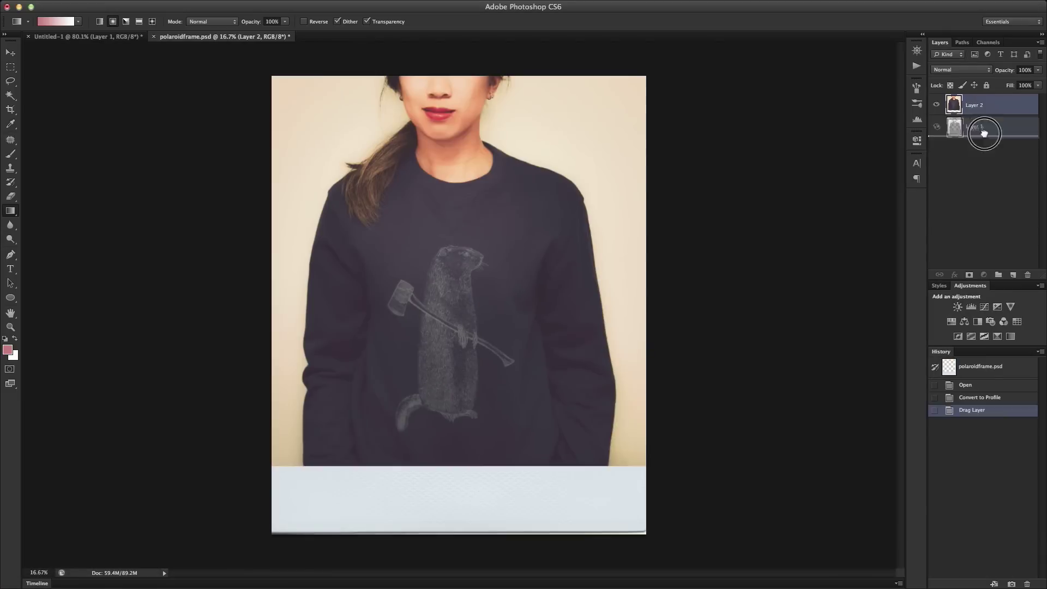
Place the portrait layer beneath the Polaroid frame layer and position it within the frame's opening
drag(987, 136, 988, 136)
drag(556, 182, 556, 233)
key(ctrl+t)
drag(632, 436, 612, 414)
key(Return)
Extend the canvas beyond the Polaroid frame on all sides with the Crop tool
key(c)
mouse_move(682, 103)
mouse_down()
mouse_move(675, 111)
mouse_move(698, 95)
mouse_up()
drag(660, 67, 675, 53)
click(548, 21)
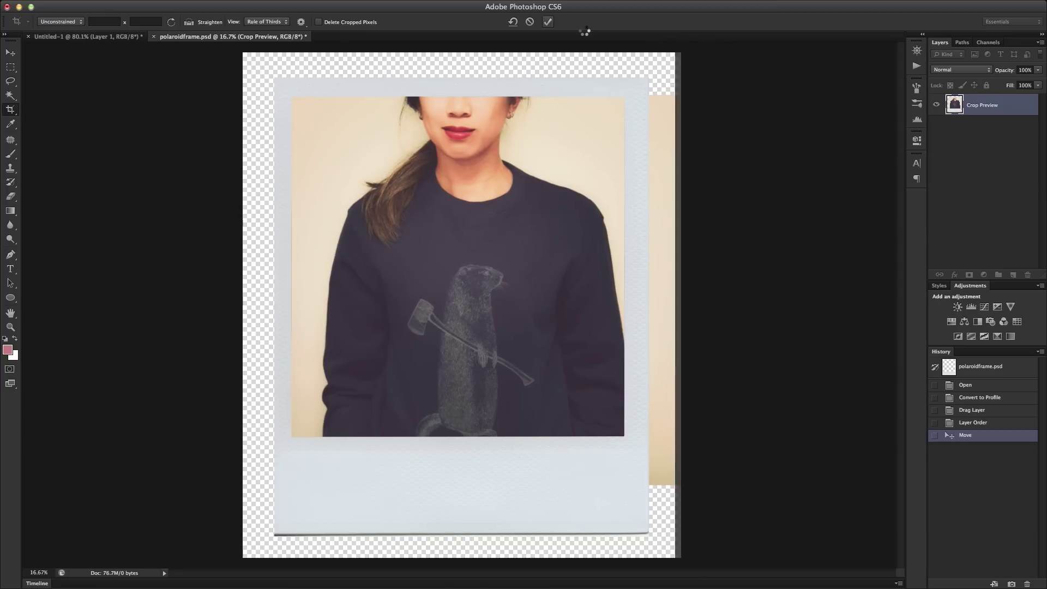
Add a Selective Color adjustment above the Polaroid frame layer and increase its yellow
key(z)
click(981, 105)
click(998, 337)
click(833, 179)
click(798, 178)
mouse_move(824, 245)
mouse_down()
mouse_move(846, 246)
mouse_move(835, 245)
mouse_up()
Clip the Selective Color adjustment to the Polaroid frame layer, refine another colour range, and compare with the Untitled-1 document
right_click(1023, 103)
click(927, 226)
double_click(964, 105)
click(833, 179)
click(798, 169)
click(88, 37)
click(243, 39)
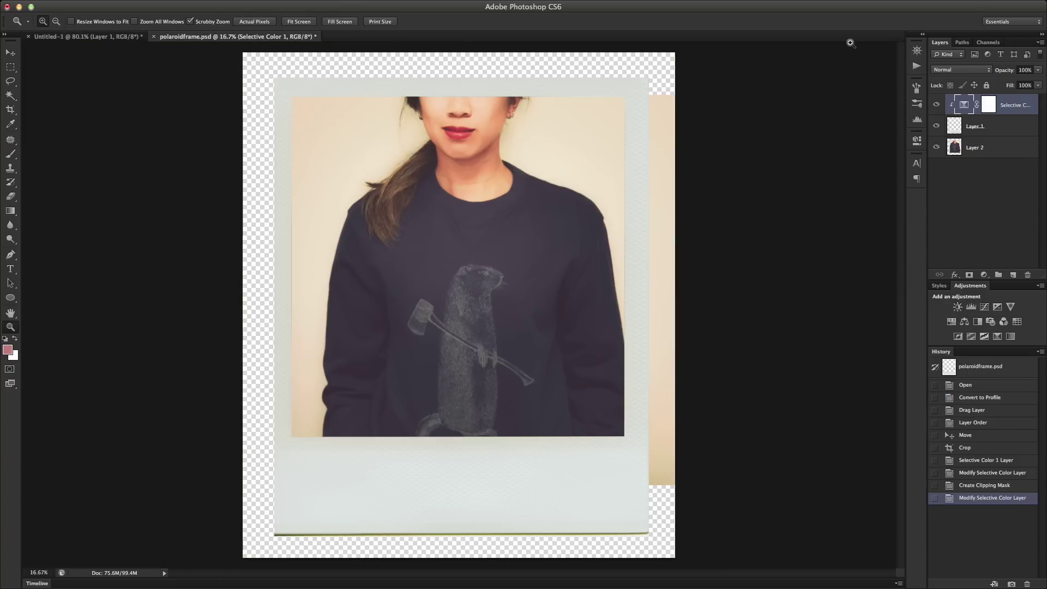
Scale down the portrait layer with Free Transform so that it fits within the Polaroid frame's opening
click(976, 147)
key(super+t)
drag(678, 481, 628, 437)
double_click(592, 208)
key(m)
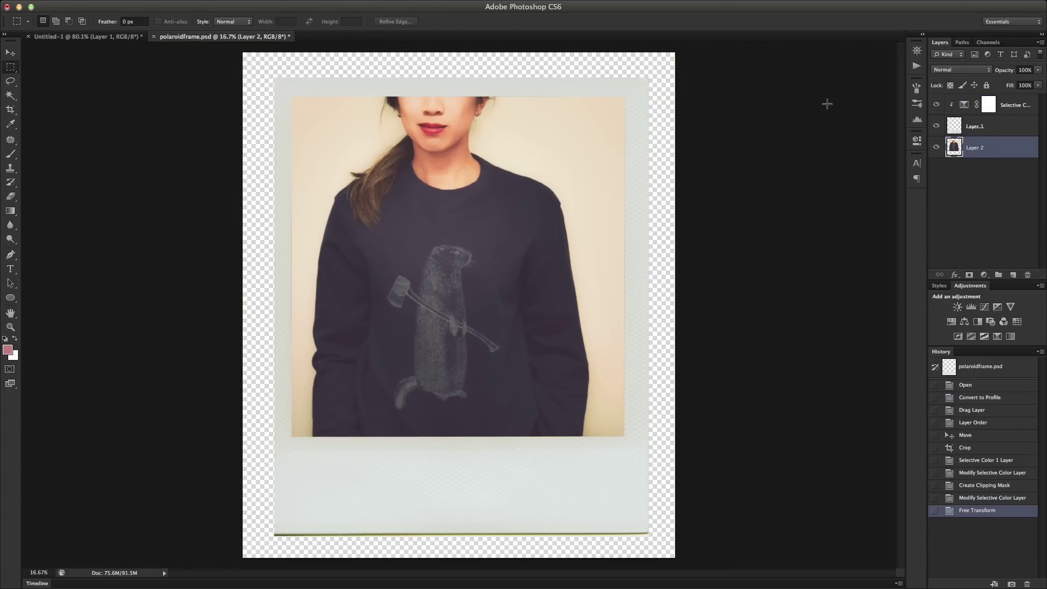
Outline the dark strip along the Polaroid frame's lower edge with the Pen tool and delete it from the frame layer
click(981, 126)
key(z)
drag(517, 537, 638, 427)
key(p)
click(846, 501)
click(235, 458)
click(234, 481)
click(290, 497)
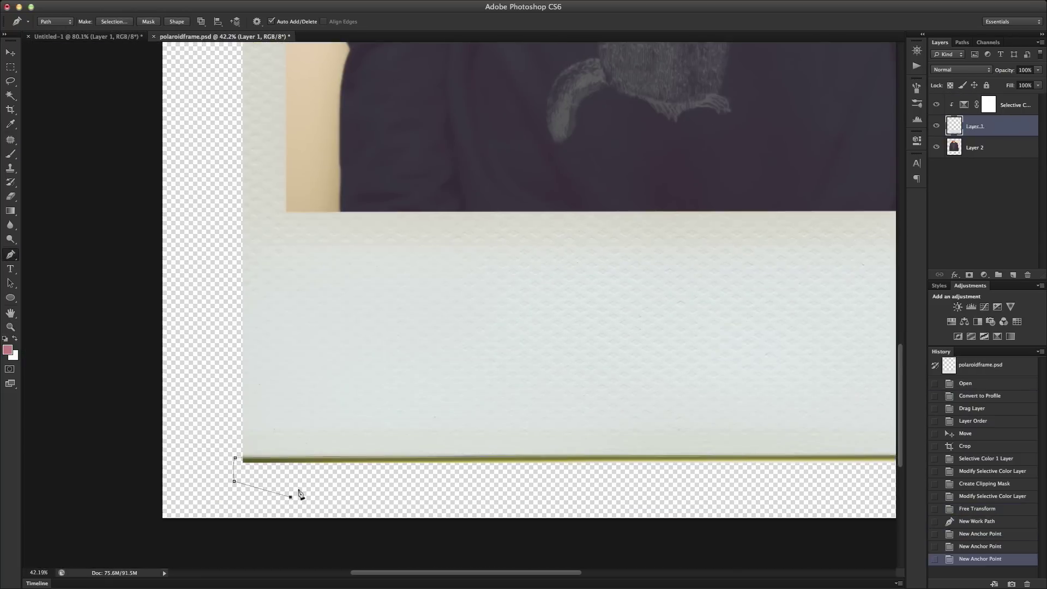
scroll(491, 327, right, 5)
click(597, 357)
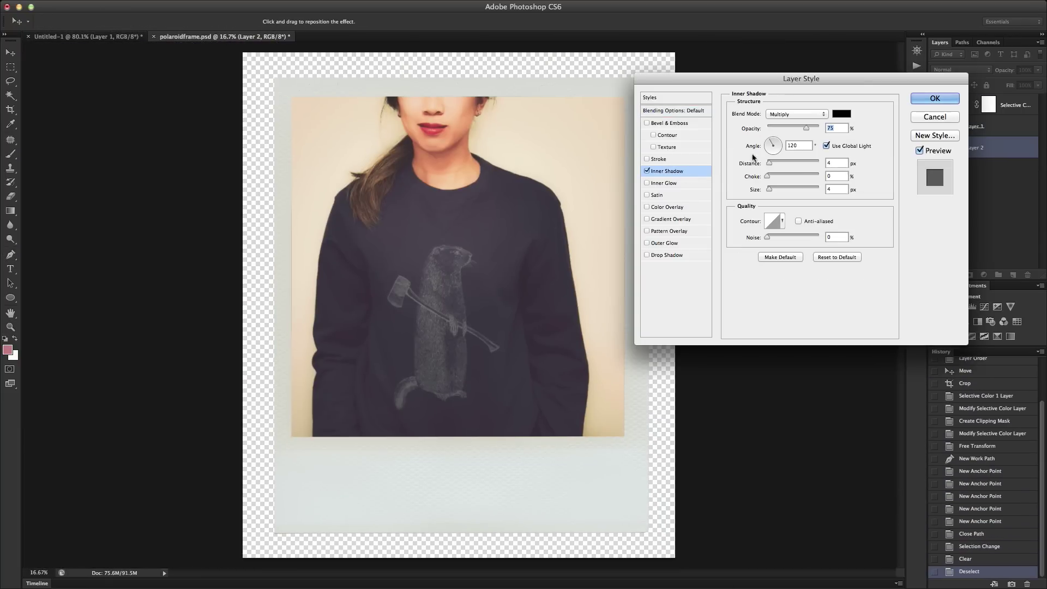
Give the portrait layer an Inner Shadow with 52% opacity, -136° angle, 3 px distance, 2% choke and 10 px size
drag(769, 162, 770, 163)
mouse_move(766, 175)
mouse_down()
mouse_move(797, 176)
mouse_move(767, 175)
mouse_up()
drag(769, 188, 791, 190)
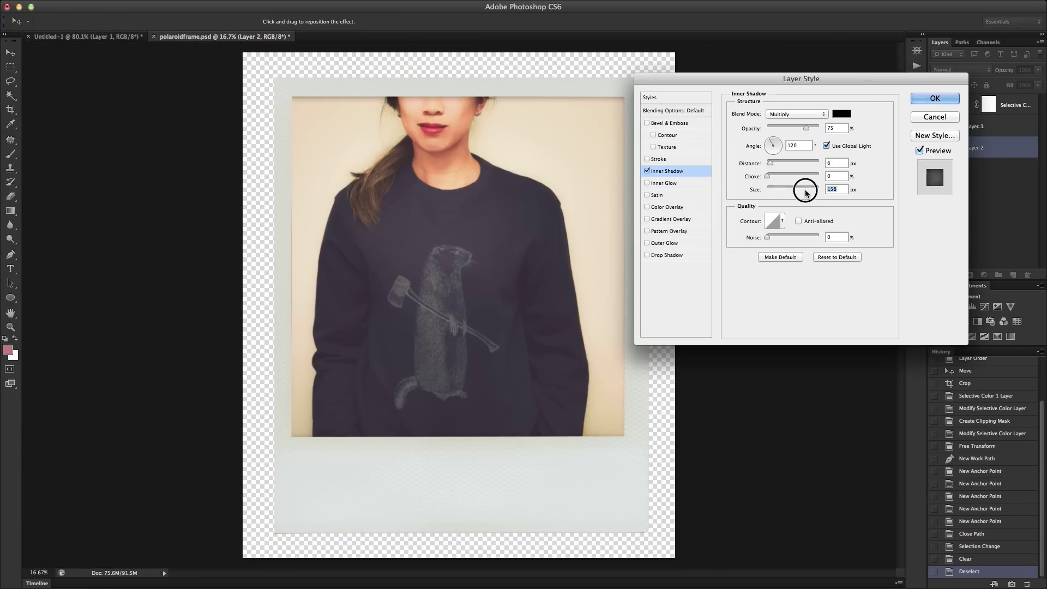
drag(563, 250, 565, 246)
click(788, 181)
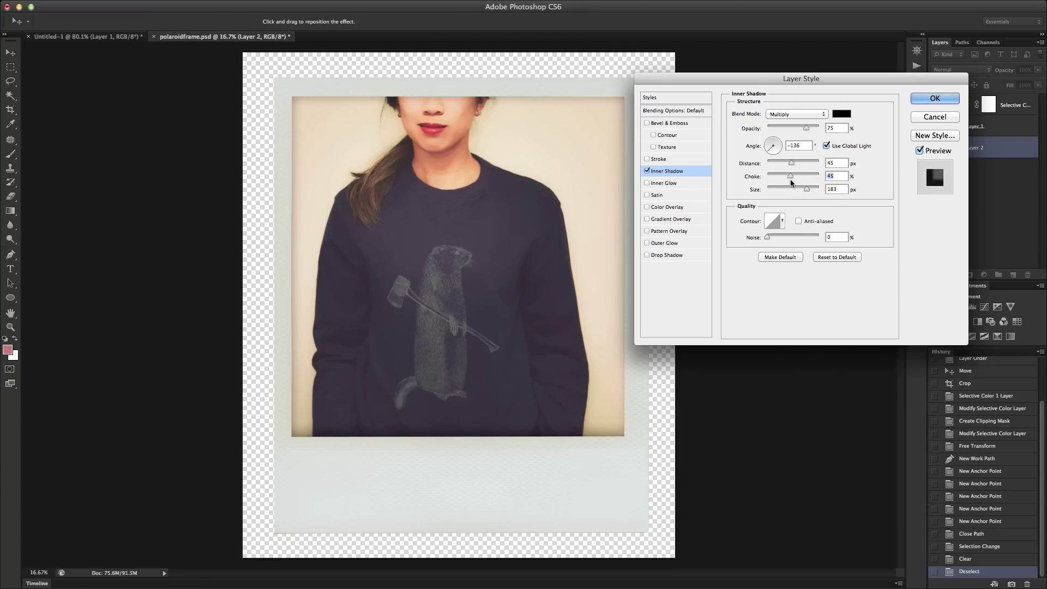
mouse_move(781, 180)
mouse_down()
mouse_move(764, 180)
mouse_move(808, 180)
mouse_move(768, 177)
mouse_move(818, 164)
mouse_move(769, 164)
mouse_move(781, 190)
mouse_move(772, 190)
mouse_up()
click(934, 98)
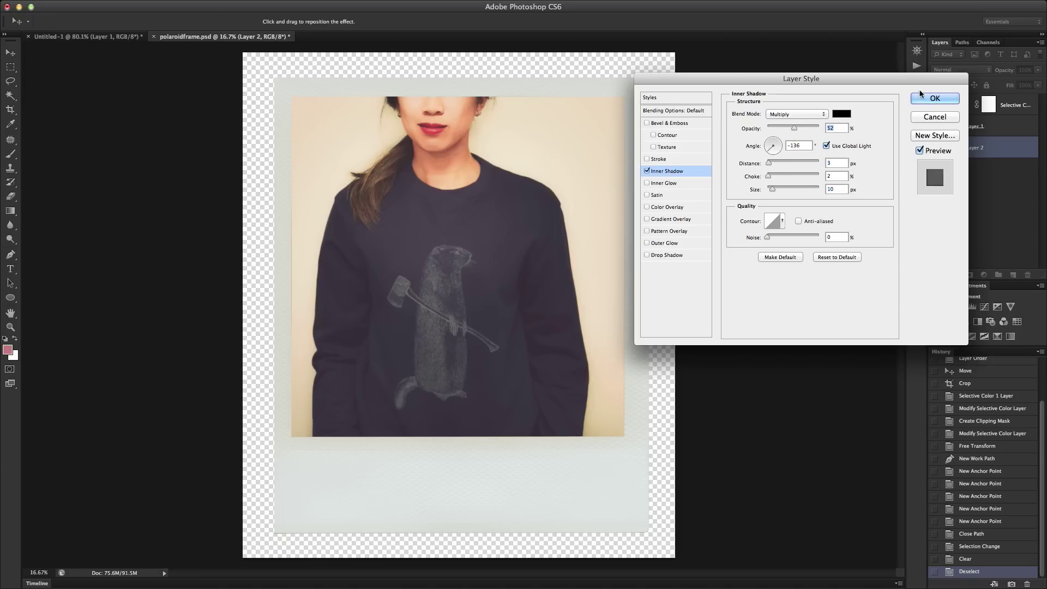
Compare with the Untitled-1 cover, then add a new layer above all other layers in polaroidframe.psd
click(136, 37)
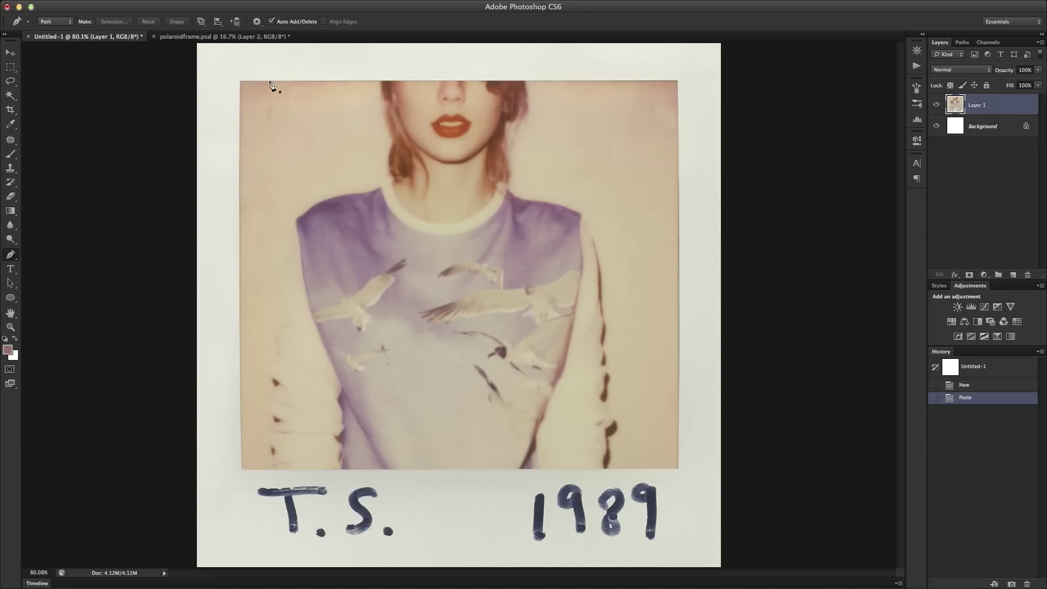
click(232, 36)
key(ctrl+shift+n)
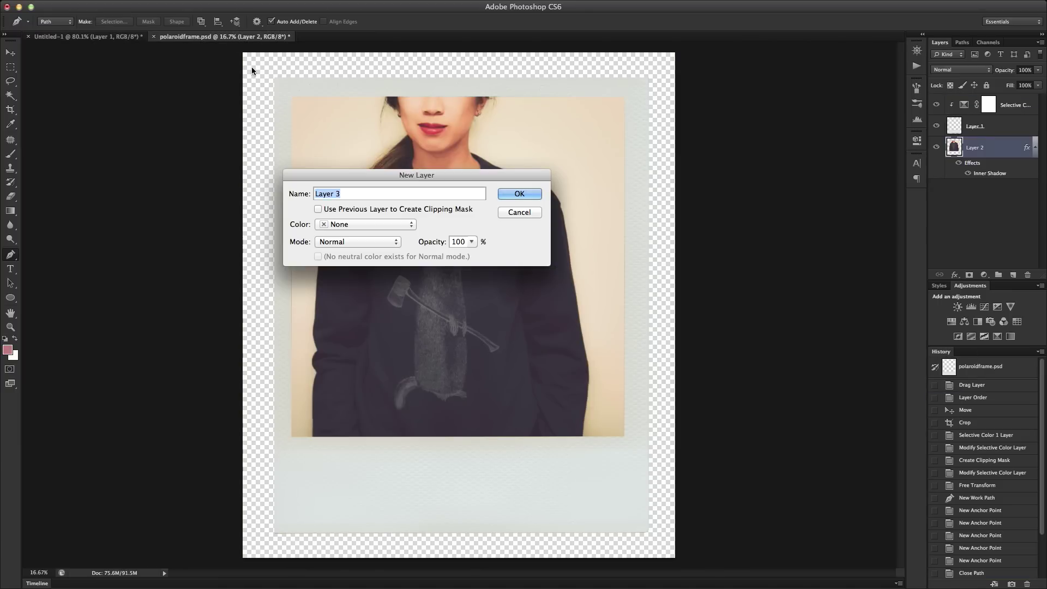
key(Return)
drag(1008, 151, 993, 102)
drag(992, 101, 992, 99)
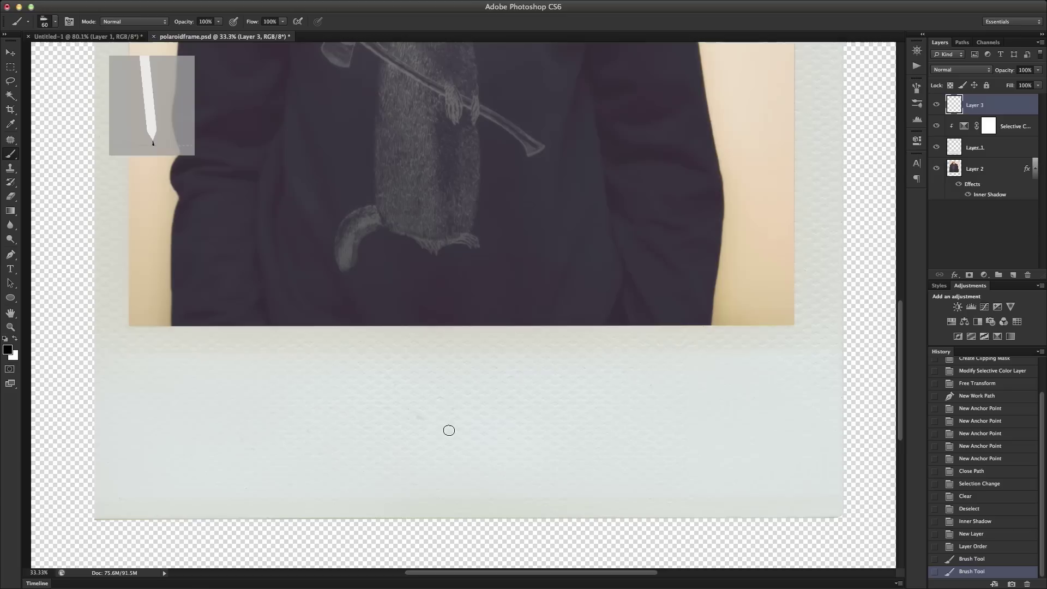
Revert the test brush strokes and choose a plain round brush tip for the handwriting
click(976, 547)
right_click(568, 414)
click(707, 398)
mouse_move(476, 420)
mouse_down()
mouse_move(496, 437)
mouse_move(637, 408)
mouse_up()
key(ctrl+z)
mouse_move(149, 406)
mouse_down()
mouse_move(163, 386)
mouse_move(251, 459)
mouse_move(330, 463)
mouse_up()
key(ctrl+alt+z)
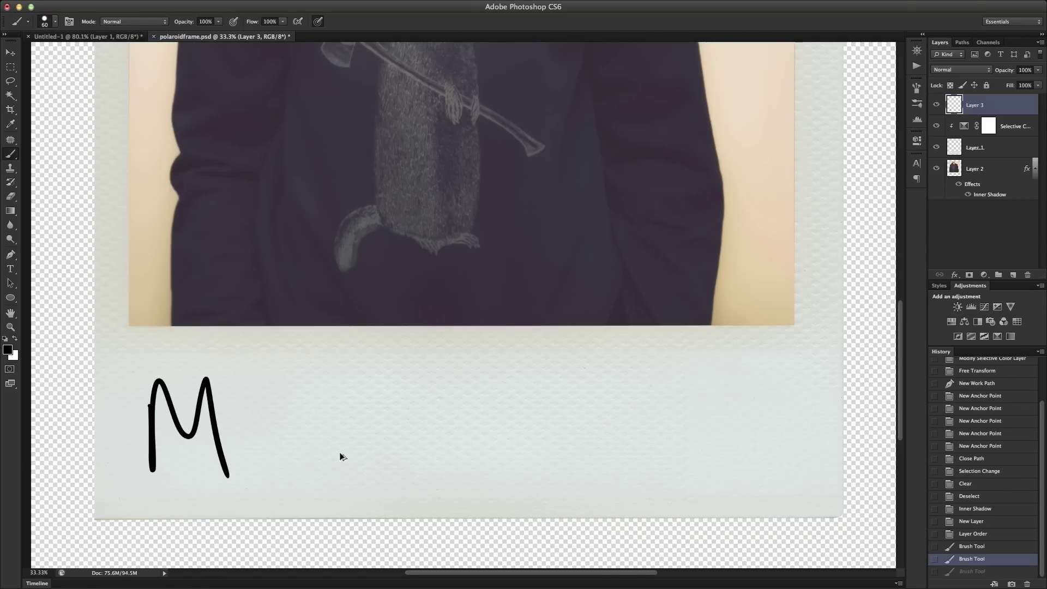
key(ctrl+alt+z)
Handwrite the initials M and L in black with a 180 px brush on the left of the frame's lower border
mouse_move(162, 457)
mouse_down()
mouse_move(178, 392)
mouse_move(258, 480)
mouse_up()
click(271, 445)
key(ctrl+z)
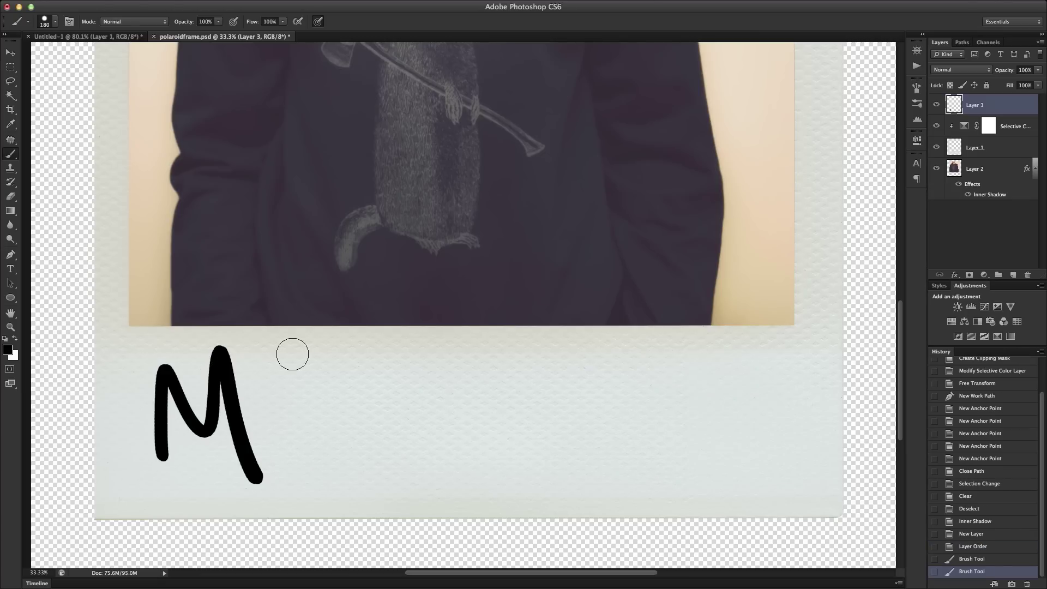
click(123, 37)
click(227, 37)
drag(315, 352, 400, 461)
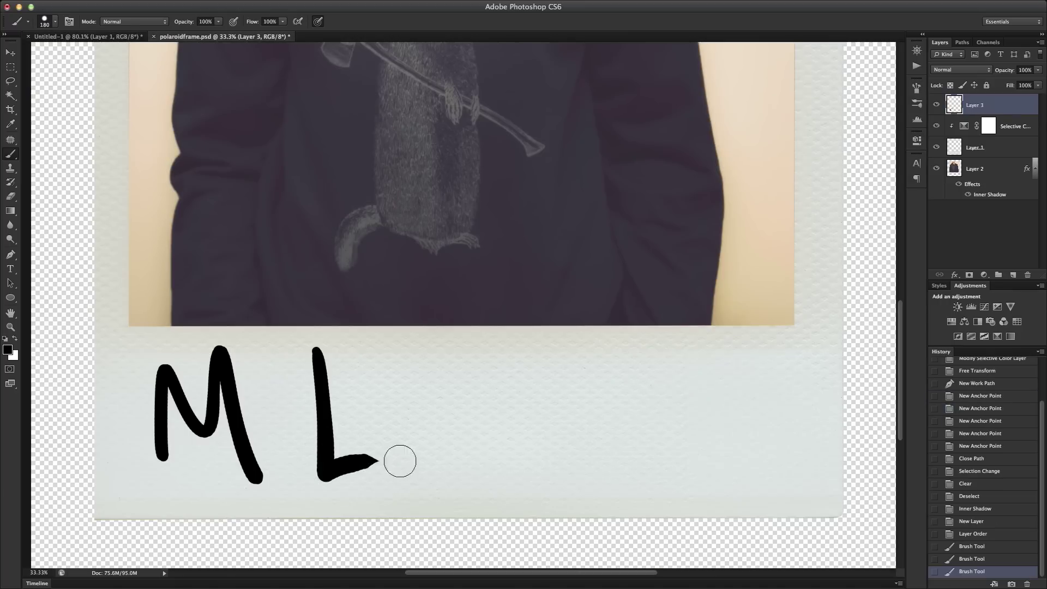
Handwrite 1988 on the right of the frame's lower border and add periods after the initials, checking against the Untitled-1 cover
drag(569, 376, 576, 479)
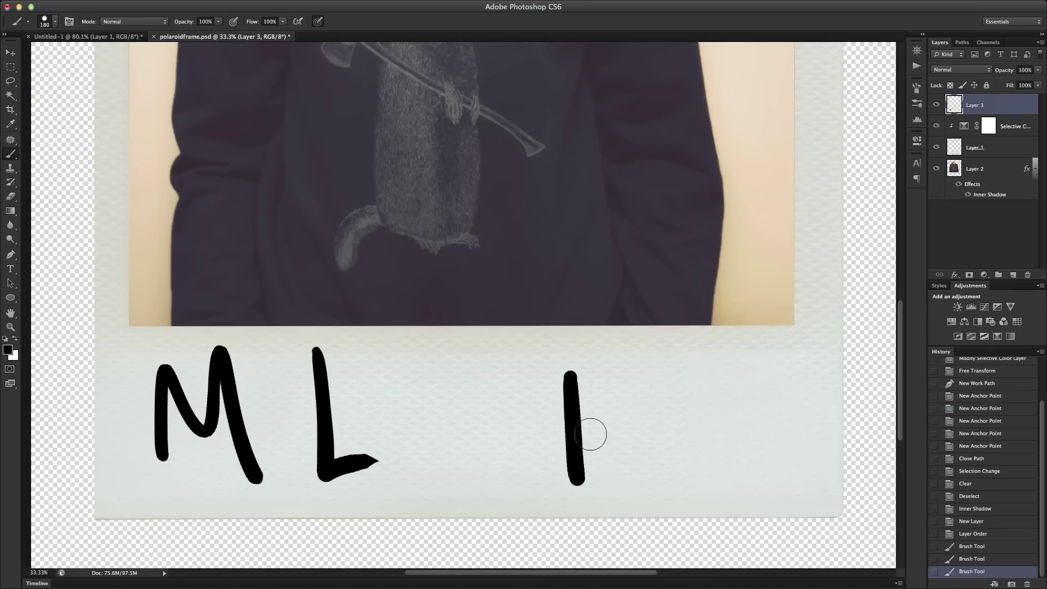
drag(646, 371, 652, 470)
drag(739, 366, 773, 349)
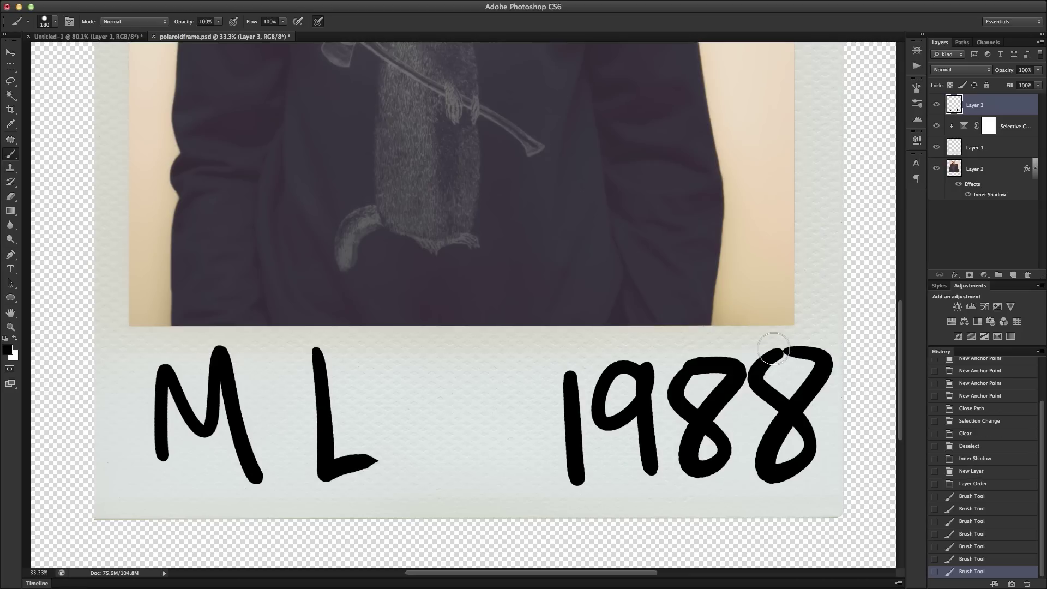
click(397, 449)
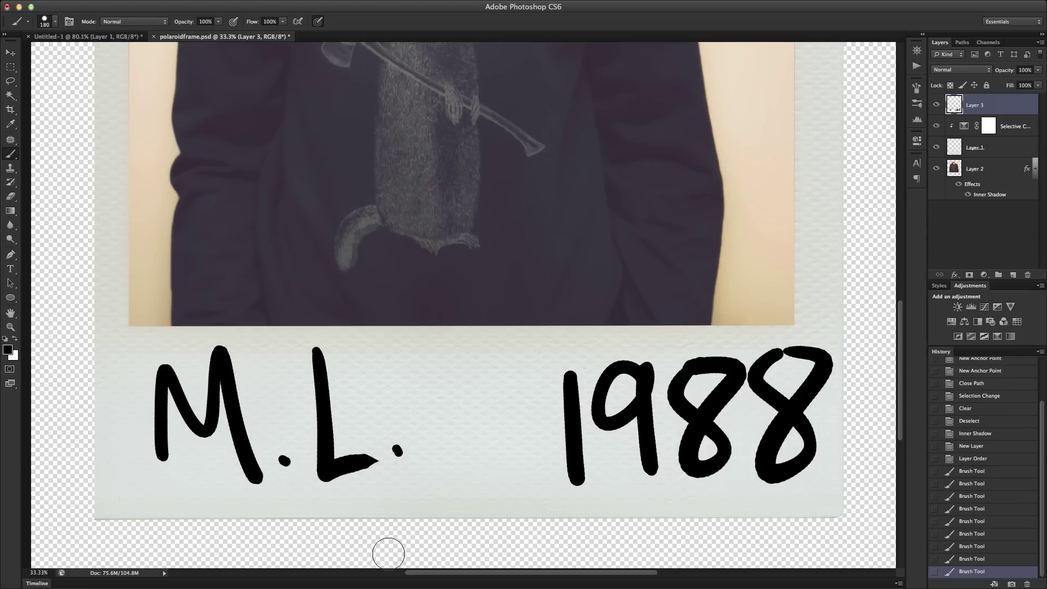
key(z)
key(super+0)
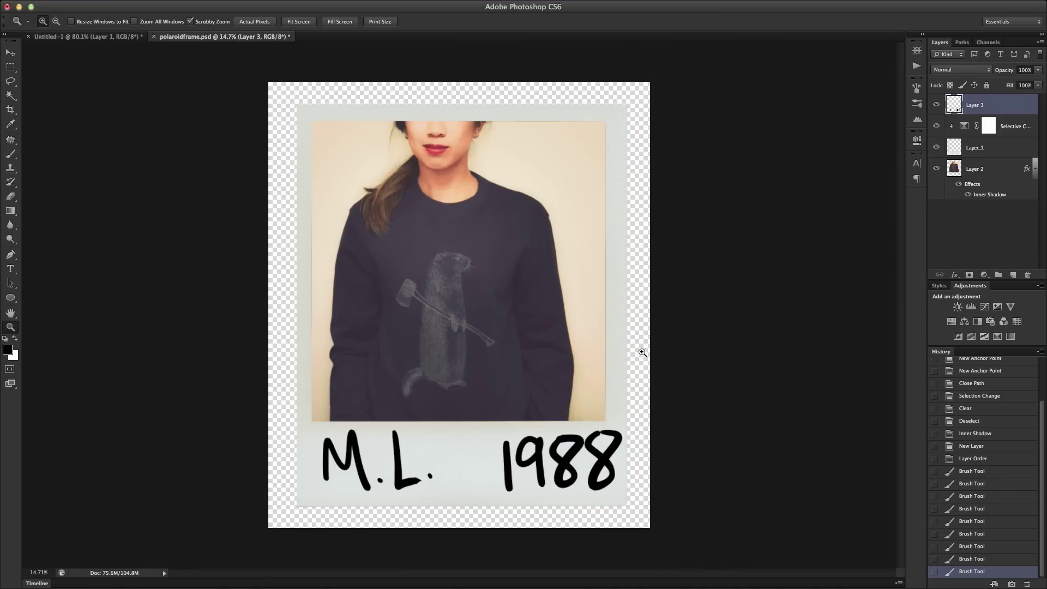
click(87, 36)
click(253, 38)
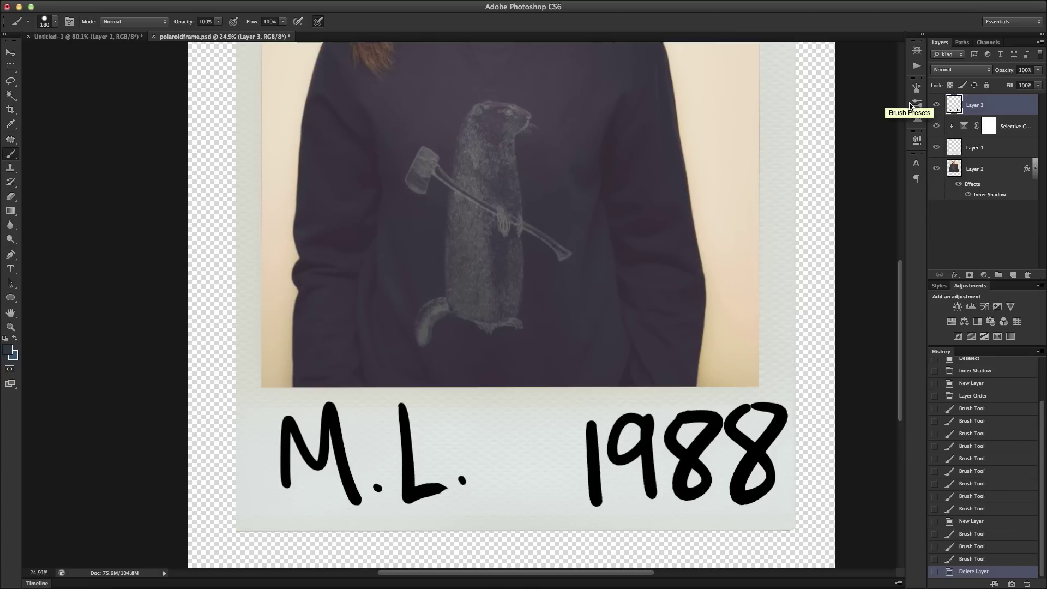
Duplicate the frame's Selective Color adjustment, move the copy above the handwriting layer and clip it to that layer
click(1016, 126)
key(super+j)
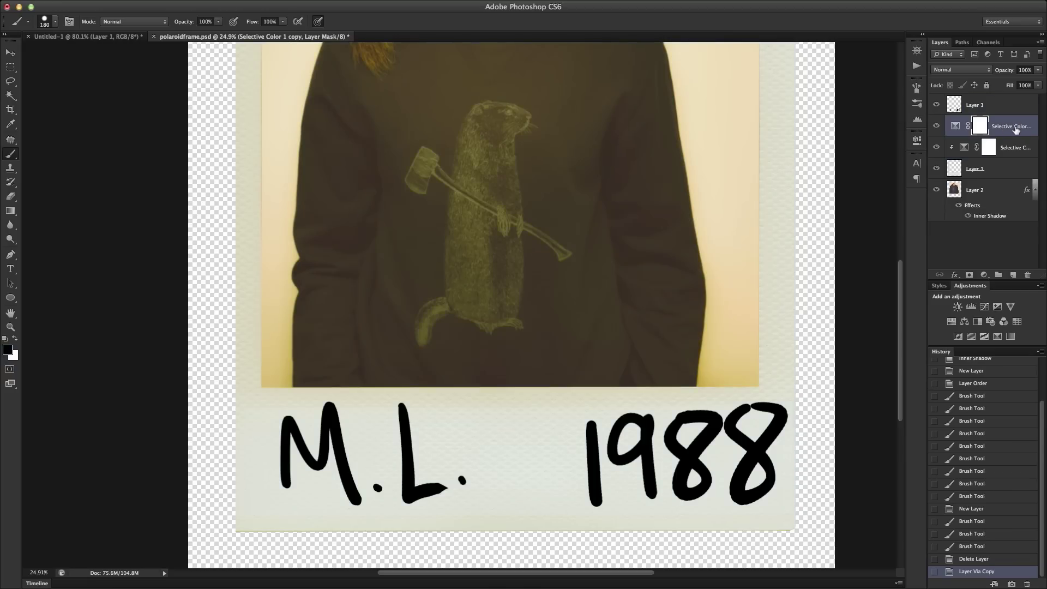
drag(1014, 129, 1014, 109)
right_click(1015, 111)
click(964, 227)
Tint the handwriting navy blue by lowering yellow and fine-tuning the Blacks range of its Selective Color adjustment
double_click(964, 105)
click(834, 178)
click(851, 191)
drag(807, 248, 813, 252)
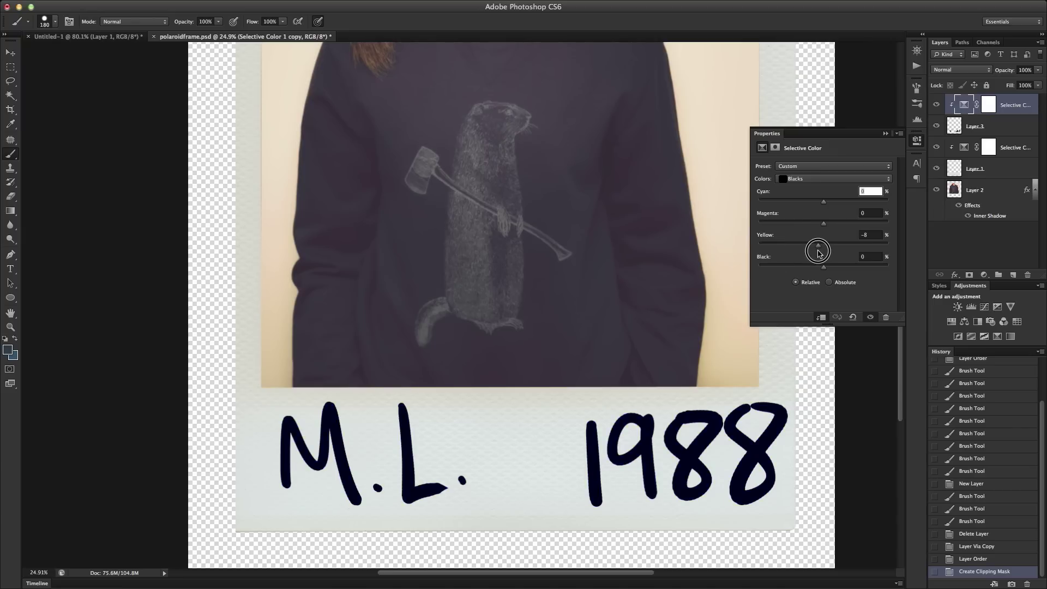
drag(817, 254, 821, 265)
drag(824, 201, 828, 239)
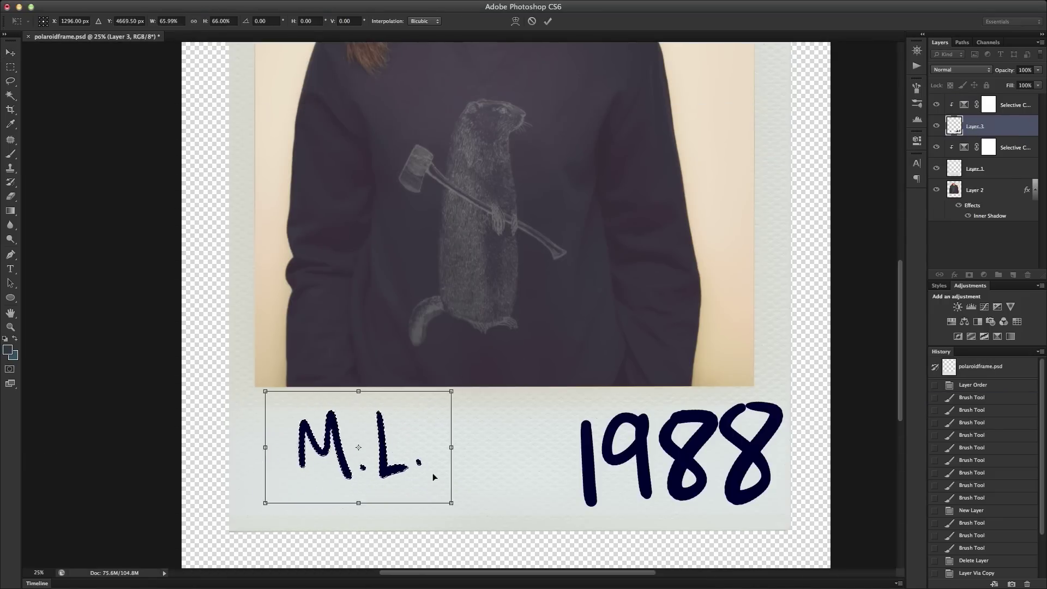
Scale the selected M.L. initials to about 66% and reposition them on the frame's lower border
drag(398, 454, 379, 439)
click(548, 21)
key(ctrl+d)
Lasso the handwritten 1988, scale it down to match the initials and reposition it on the right of the lower border
key(l)
drag(610, 394, 708, 358)
key(ctrl+t)
drag(805, 374, 720, 443)
drag(678, 477, 742, 435)
key(Return)
key(ctrl+d)
key(z)
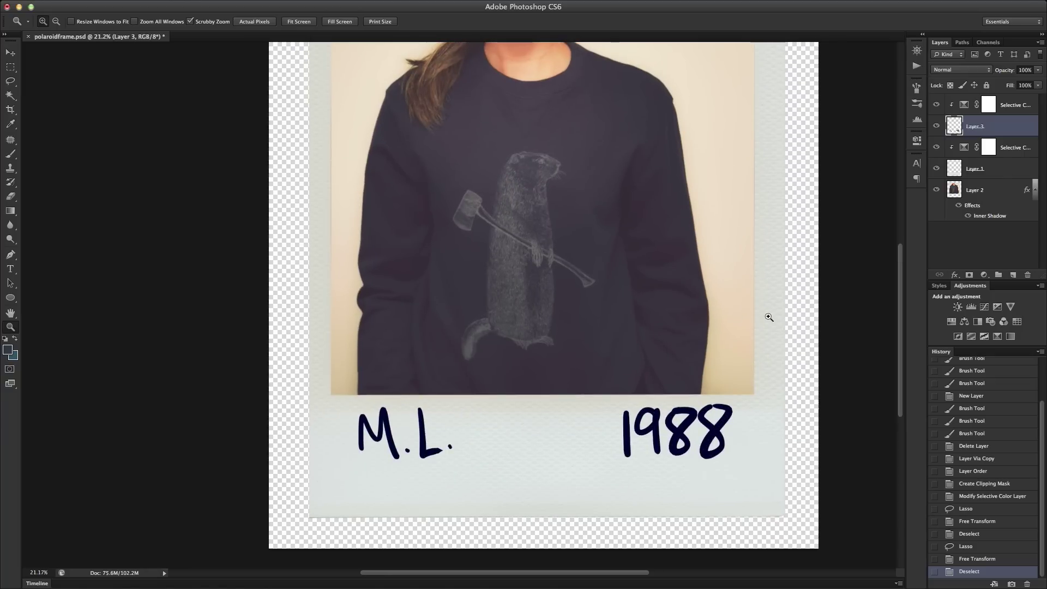
Blend the frame's paper texture into the handwriting with Apply Image, using Layer 1, RGB, Subtract, 100% opacity, scale 2 and offset 128
key(h)
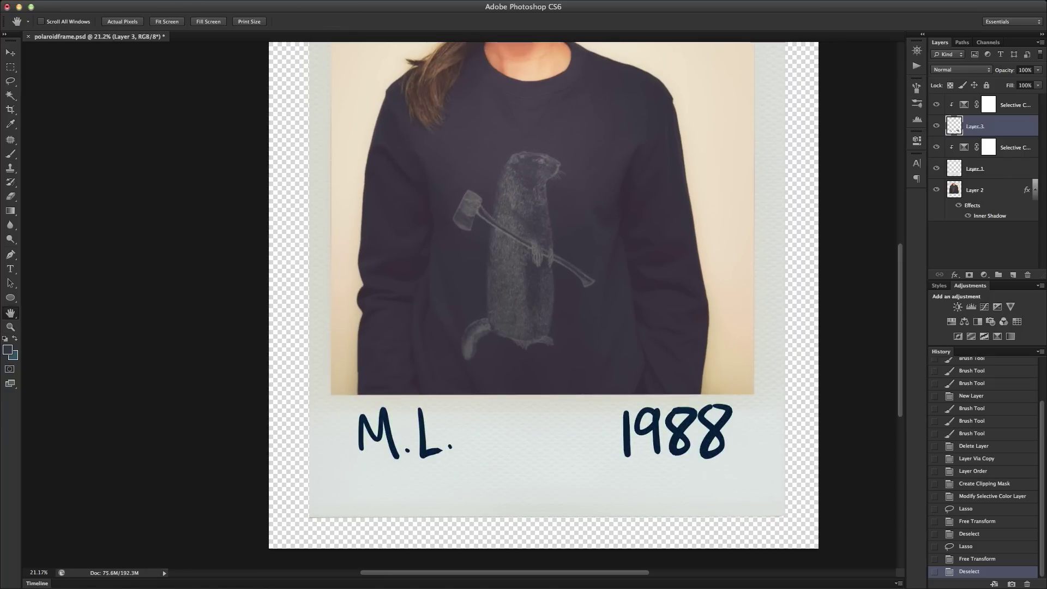
drag(3, 207, 141, 209)
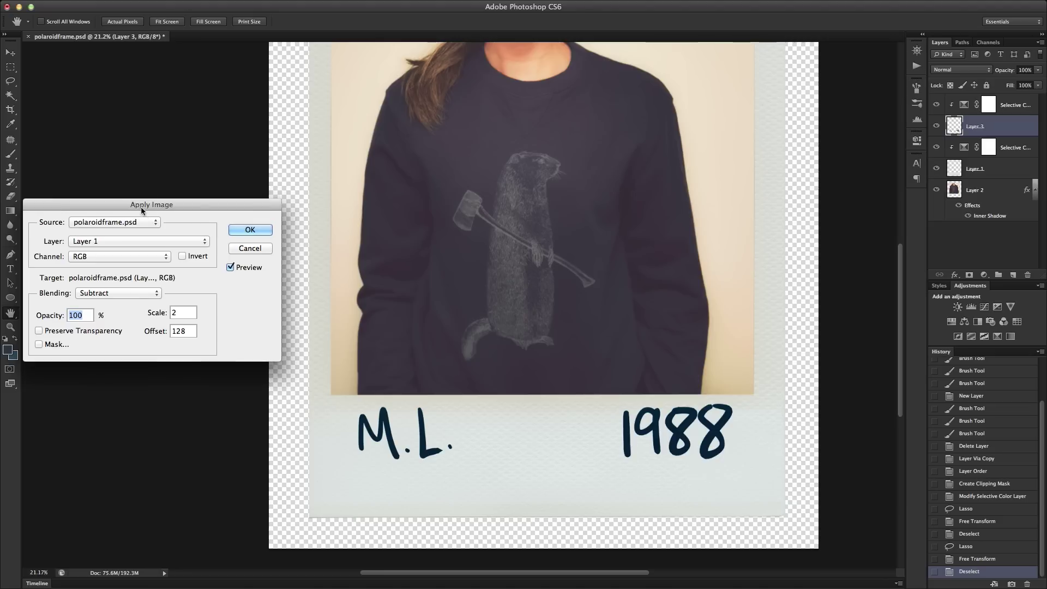
key(super+plus)
key(super+plus)
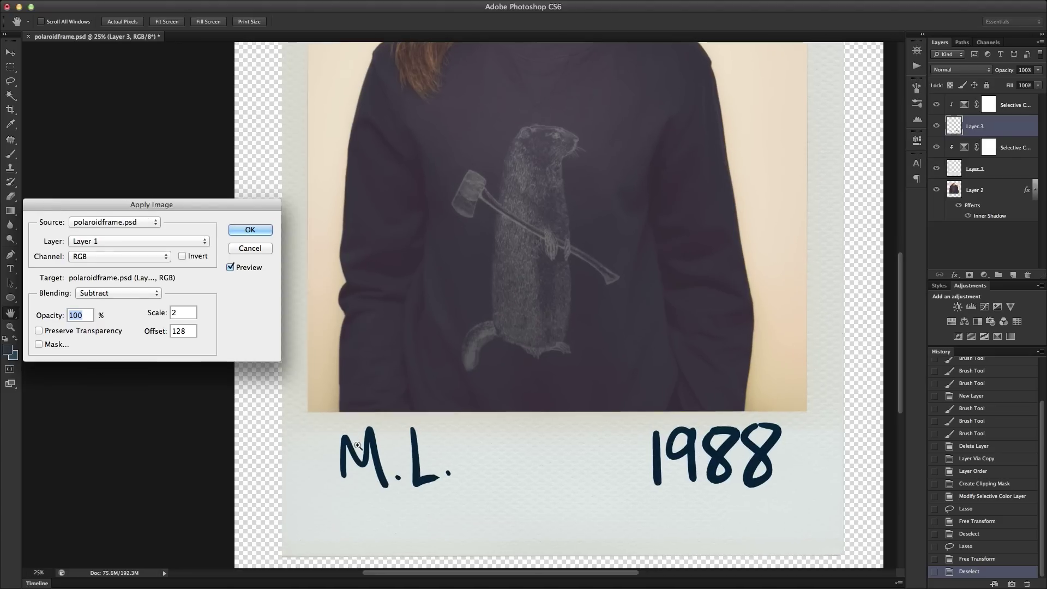
scroll(363, 452, down, 5)
key(super+plus)
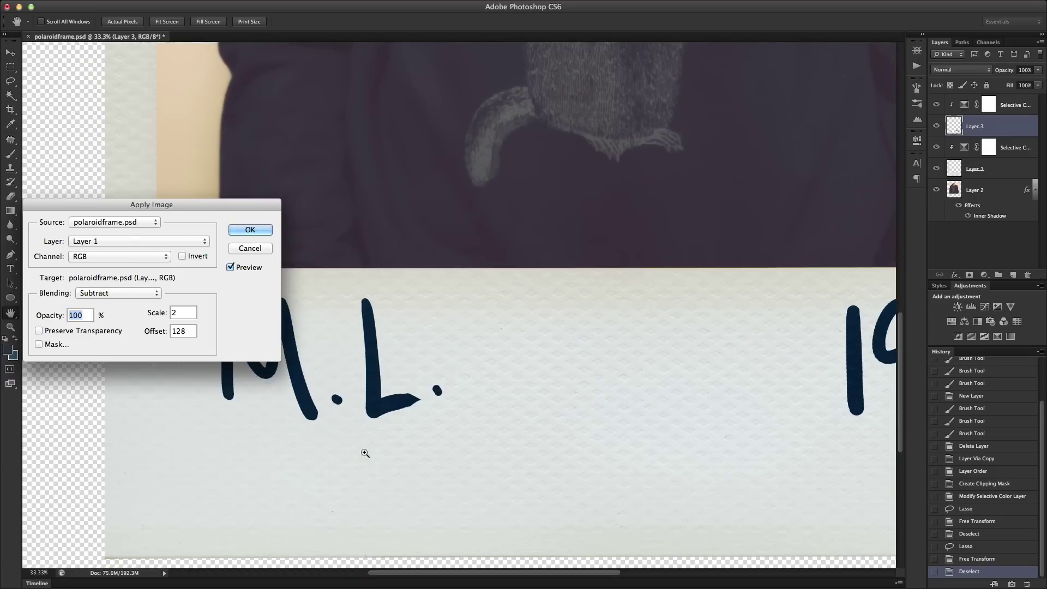
key(super+plus)
ctrl+click(365, 454)
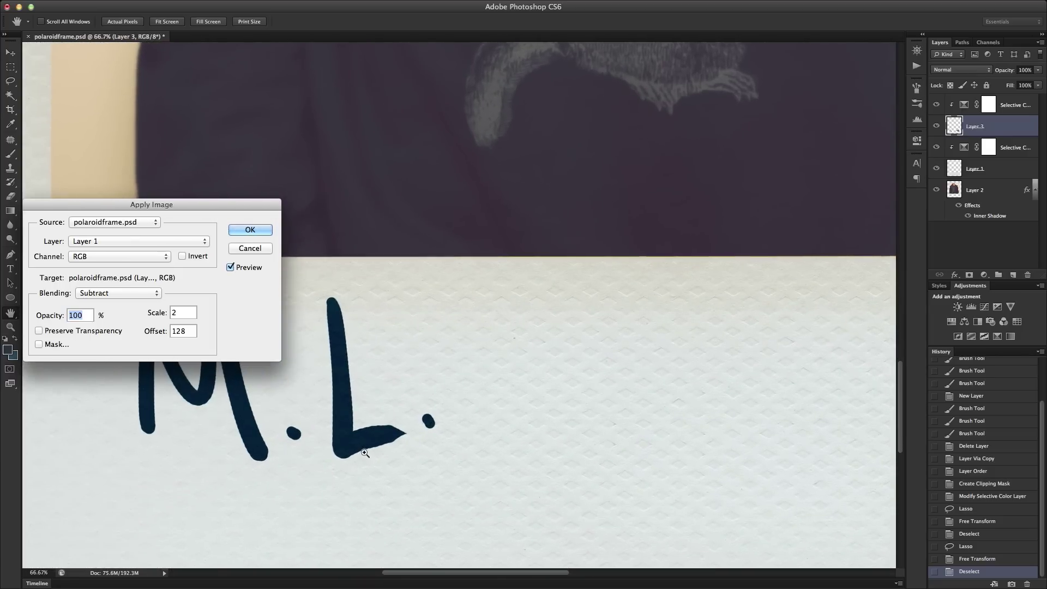
ctrl+click(364, 453)
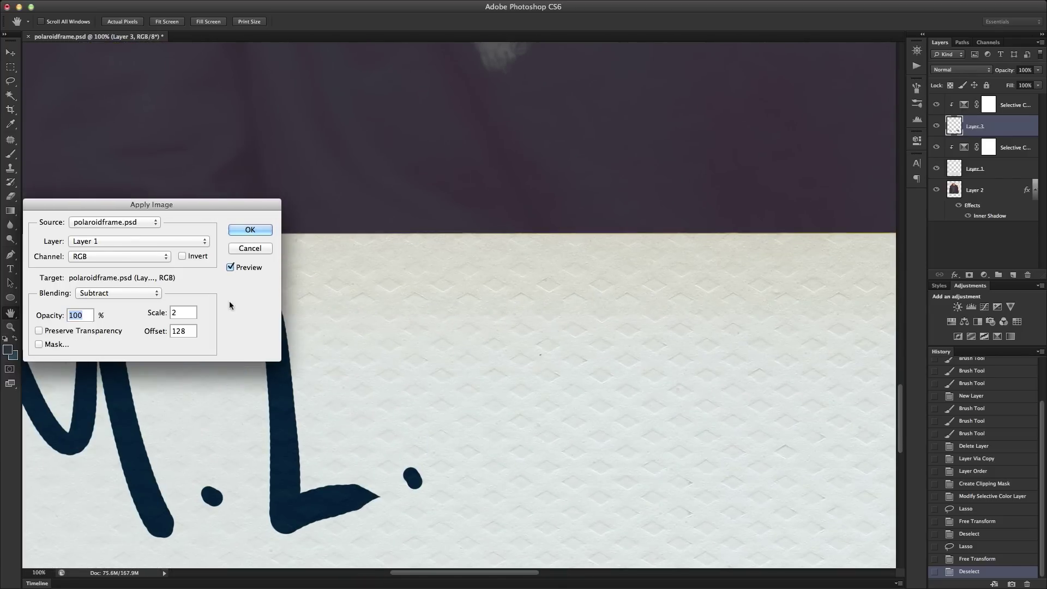
key(Return)
key(super+minus)
key(super+minus)
key(super+minus)
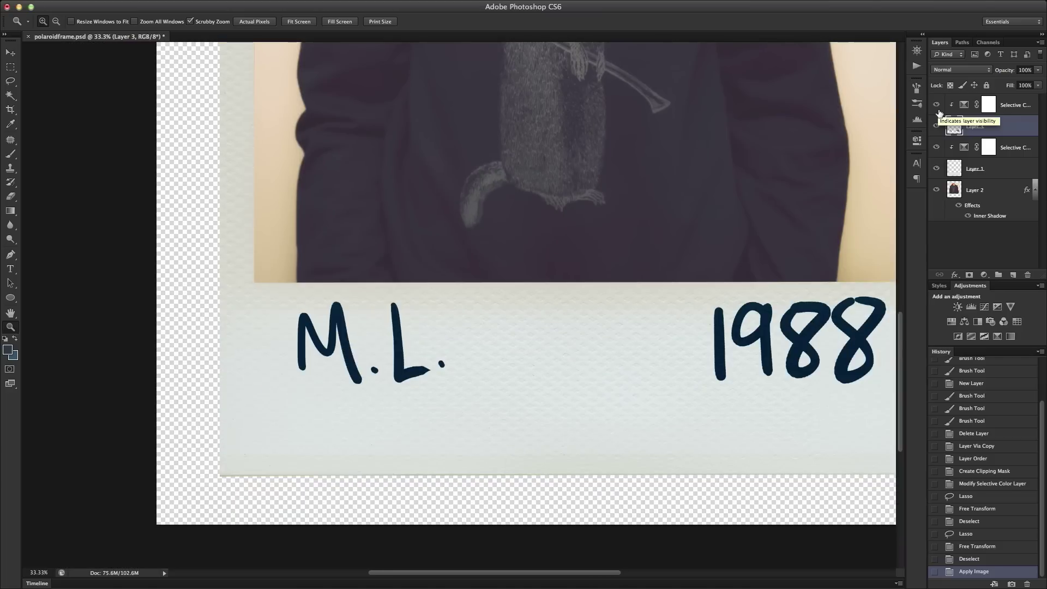
key(super+plus)
drag(866, 301, 859, 307)
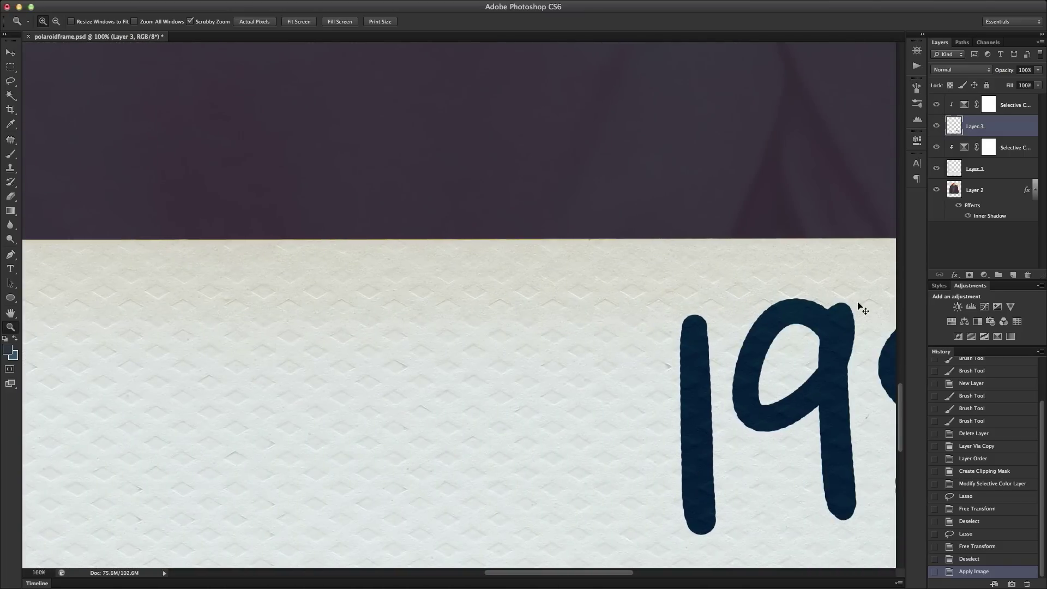
key(ctrl+j)
key(ctrl+j)
key(ctrl+j)
key(ctrl+j)
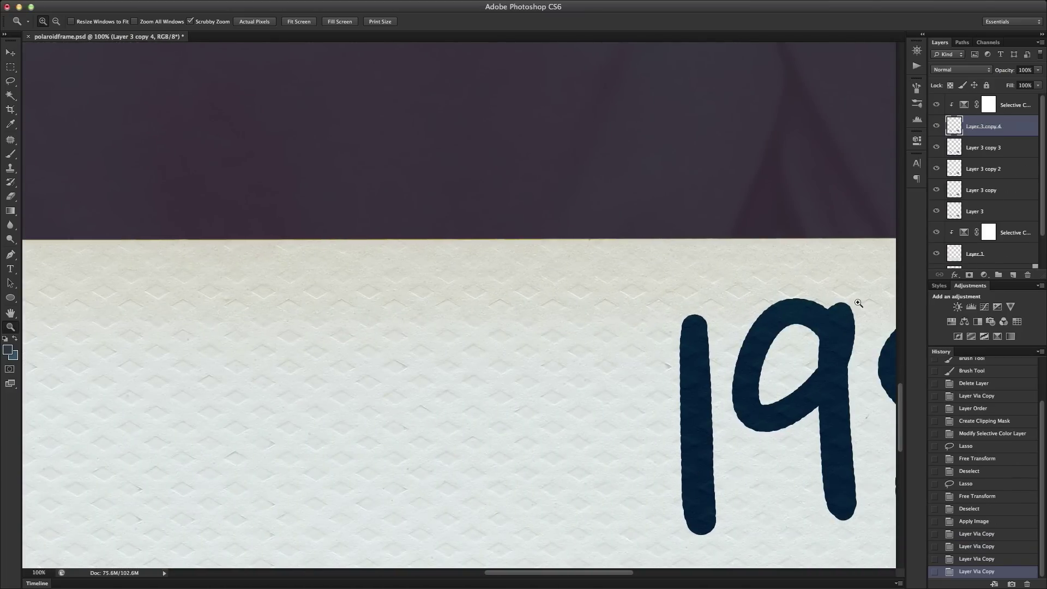
Readjust the Selective Color adjustment clipped to the Polaroid frame for a yellower tint
key(ctrl+0)
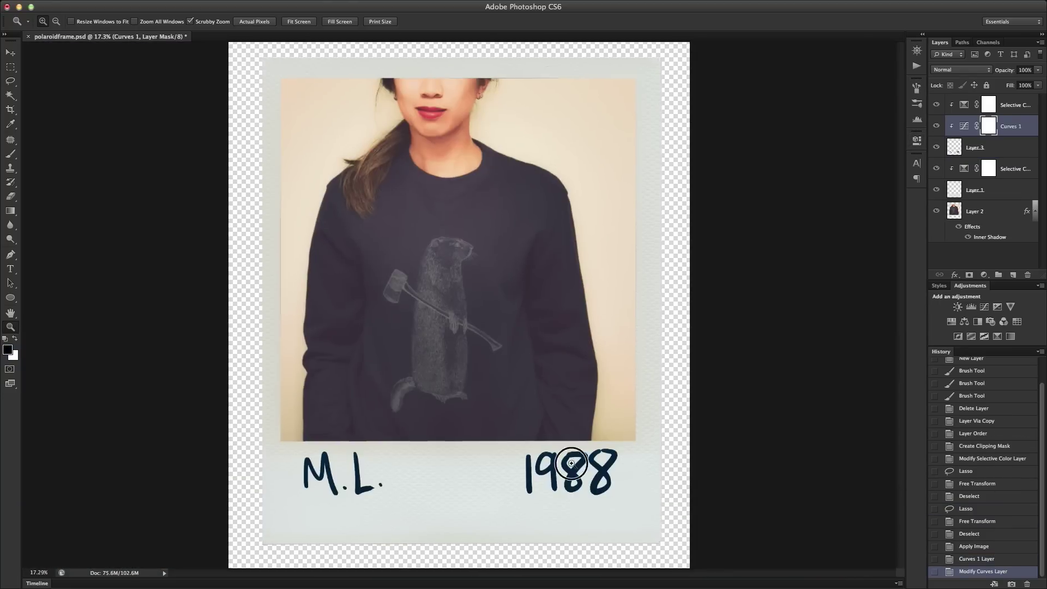
alt+click(571, 463)
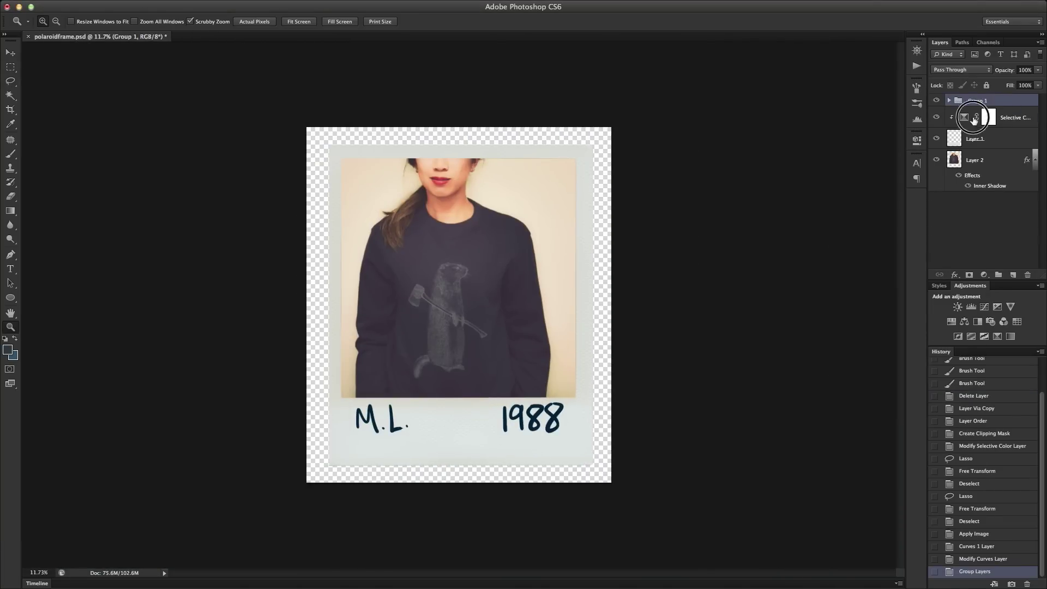
double_click(964, 117)
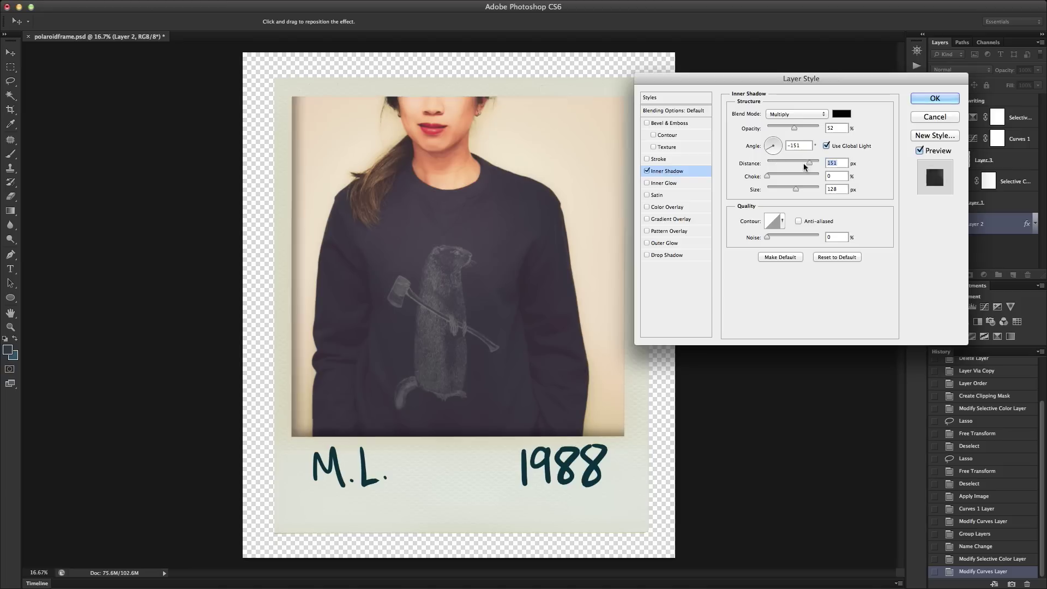
Change the portrait's Inner Shadow to a 90° angle, 0 px distance, 11% choke and 215 px size
click(774, 221)
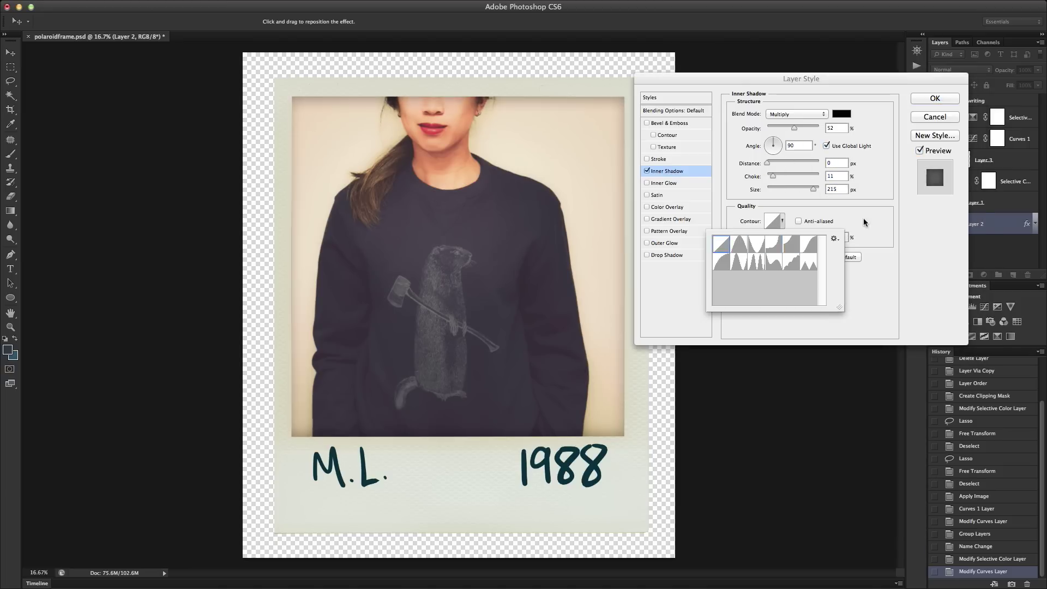
click(935, 98)
key(z)
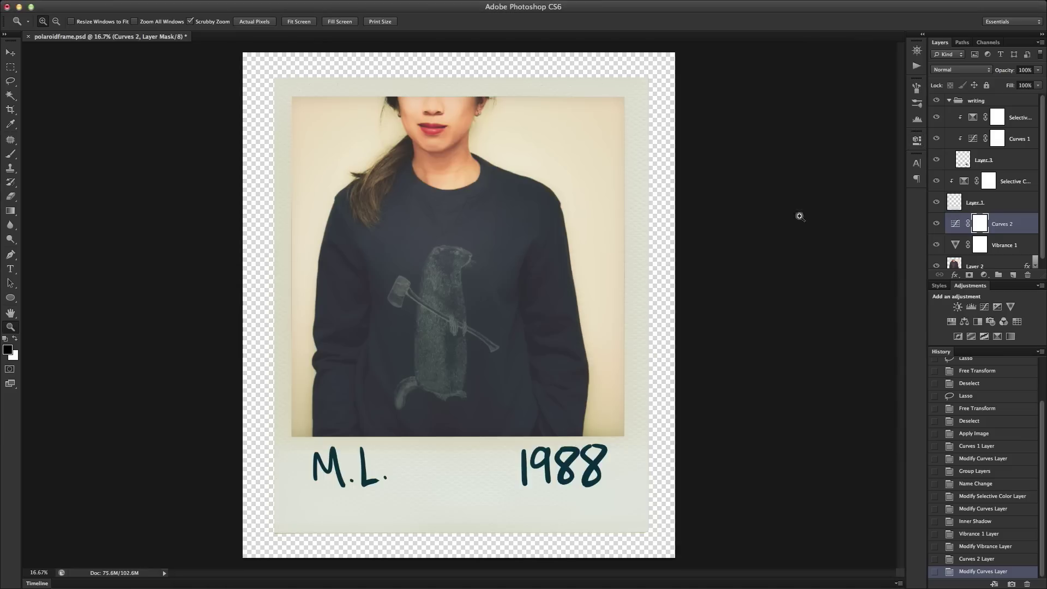
Save the document and add a new empty layer above the writing group, ready for painting with the Brush tool
key(ctrl+s)
key(b)
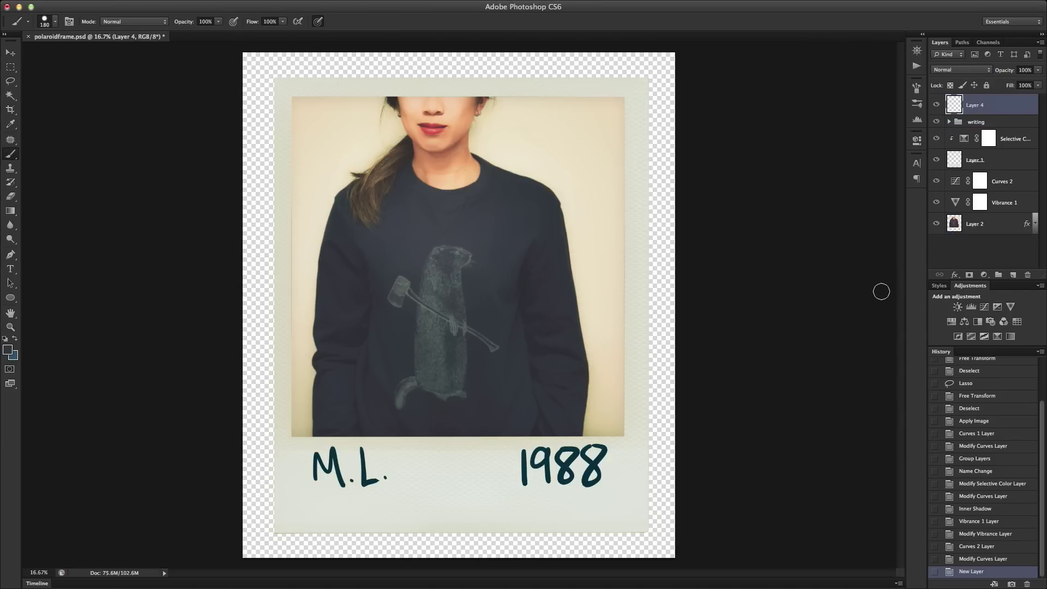
key(m)
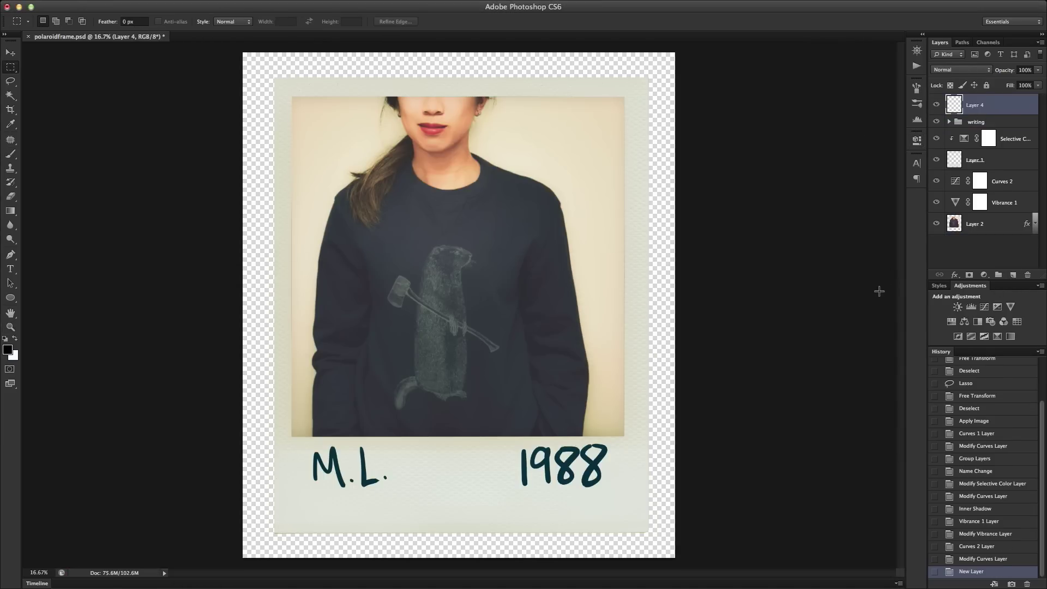
key(b)
Handwrite the blog's web address across the Polaroid in white with a 240 px brush on the new layer, and clear the writing
drag(295, 182, 343, 286)
drag(358, 150, 420, 203)
drag(461, 131, 532, 189)
click(552, 151)
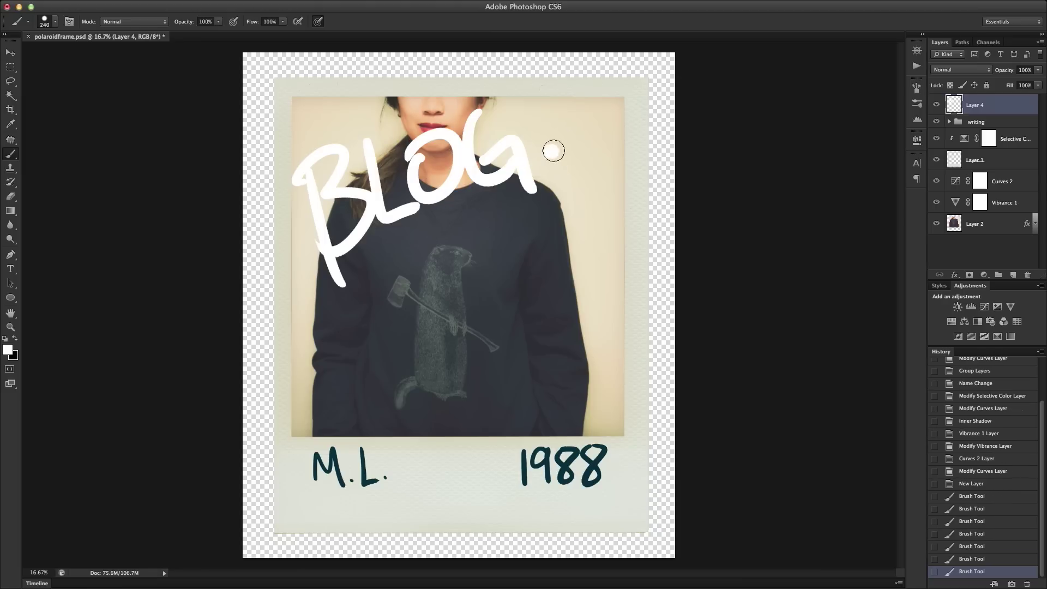
drag(329, 406, 372, 375)
drag(381, 311, 363, 362)
drag(414, 270, 456, 332)
drag(447, 248, 483, 311)
drag(491, 229, 518, 333)
drag(545, 218, 578, 283)
drag(578, 201, 602, 256)
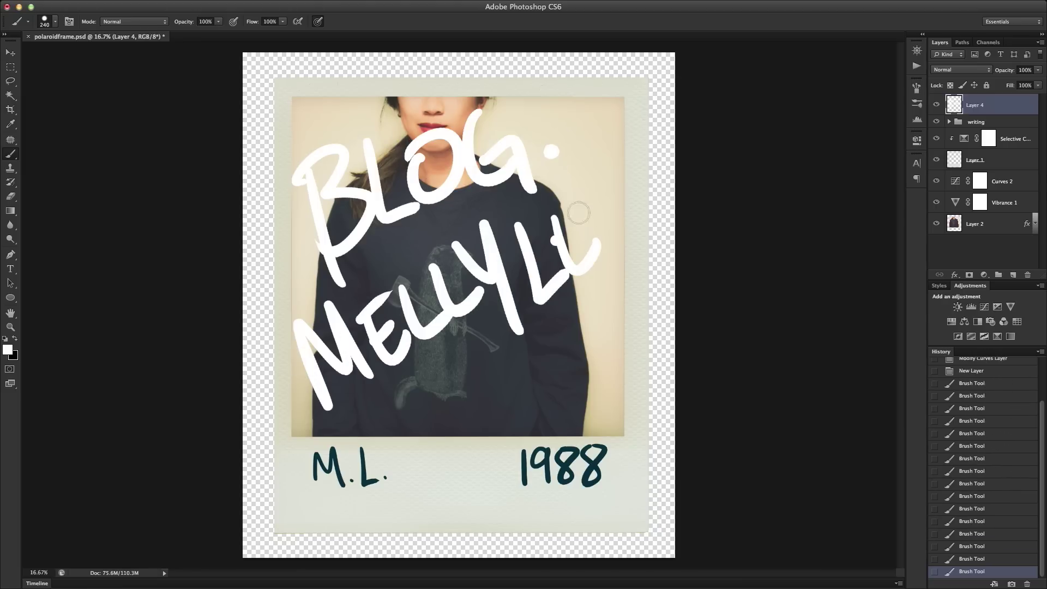
drag(605, 188, 652, 240)
drag(633, 158, 611, 188)
click(422, 408)
drag(483, 357, 469, 436)
mouse_move(521, 362)
mouse_down()
mouse_move(502, 431)
mouse_move(523, 363)
mouse_up()
drag(545, 360, 638, 378)
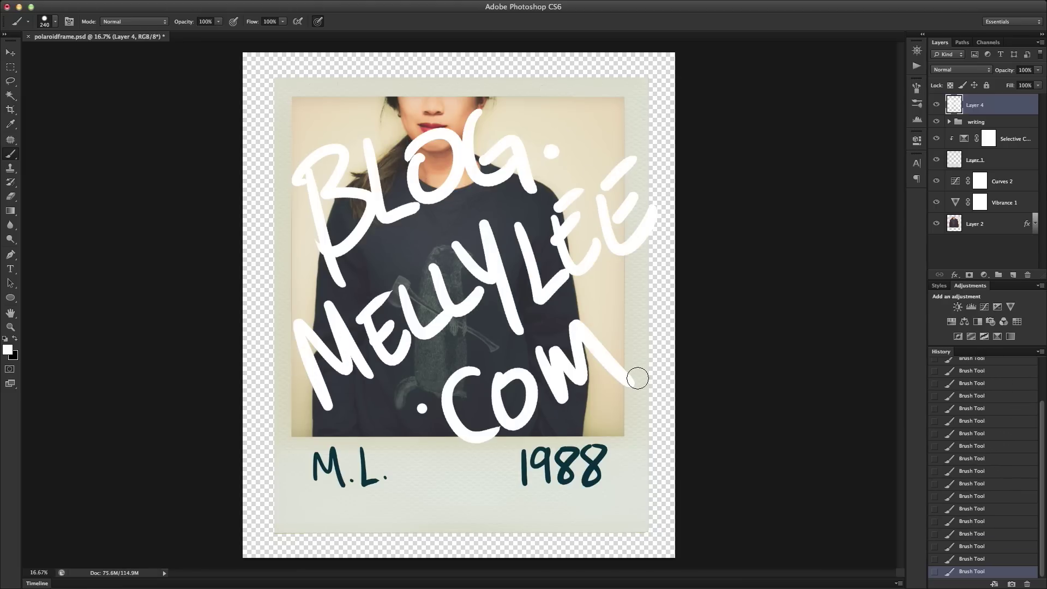
key(Delete)
Brush the creator's social media handle with "Twitter & Instagram" below it in white across the Polaroid, and clear the layer
mouse_move(327, 159)
mouse_down()
mouse_move(362, 223)
mouse_move(458, 210)
mouse_up()
mouse_move(470, 126)
mouse_down()
mouse_move(477, 218)
mouse_move(496, 219)
mouse_up()
drag(507, 158, 532, 264)
drag(543, 126, 572, 205)
drag(580, 188, 605, 201)
mouse_move(622, 164)
mouse_down()
mouse_move(636, 189)
mouse_move(627, 192)
mouse_up()
drag(613, 188, 701, 170)
mouse_move(296, 306)
mouse_down()
mouse_move(299, 328)
mouse_move(398, 320)
mouse_move(483, 292)
mouse_up()
mouse_move(369, 406)
mouse_down()
mouse_move(464, 392)
mouse_move(545, 415)
mouse_move(664, 312)
mouse_up()
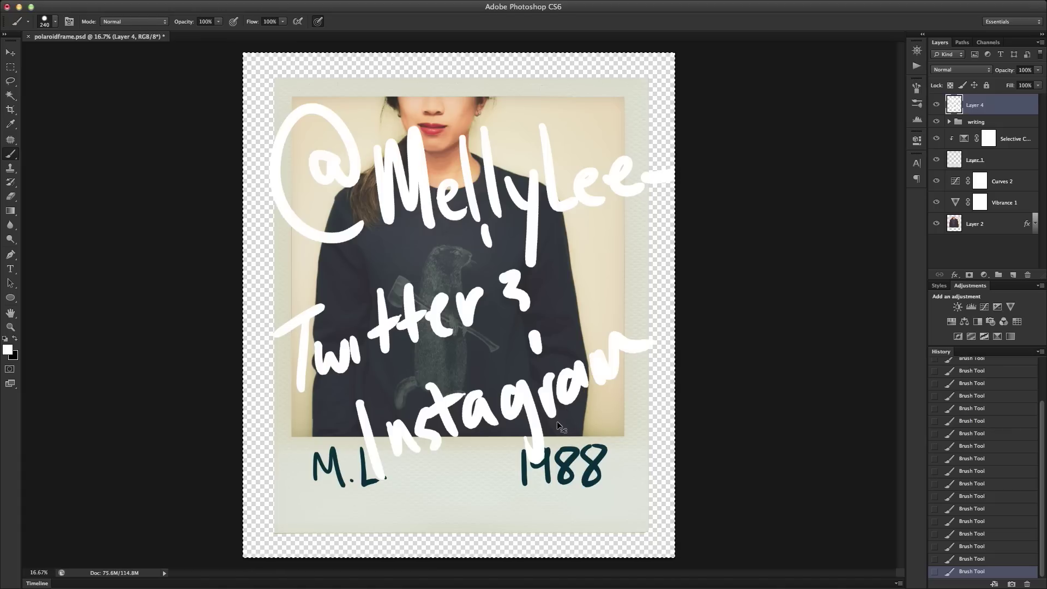
key(Delete)
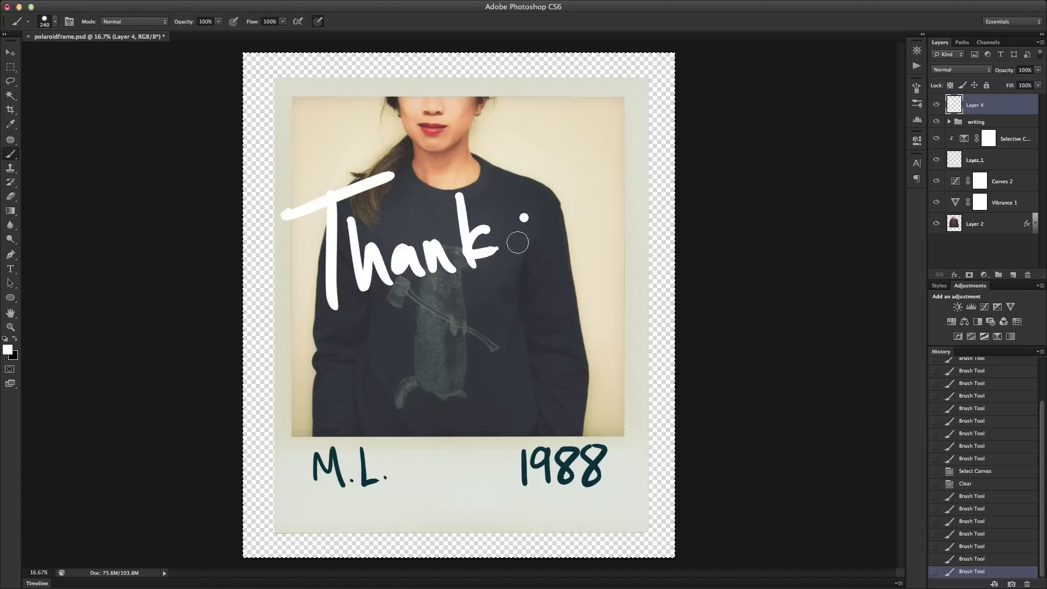